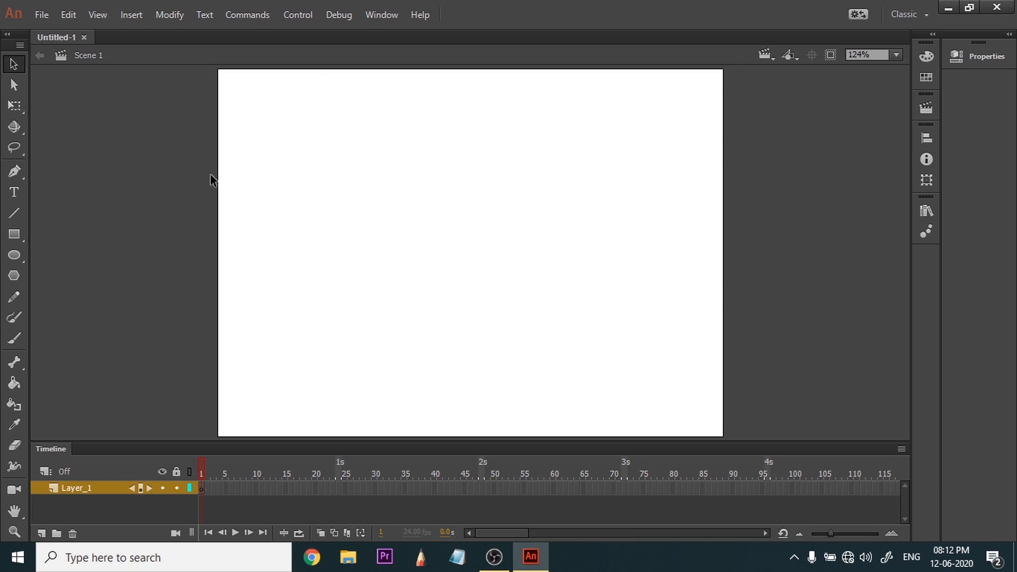
# Import the ball1 image from the Desktop into the document's library
pyautogui.click(42, 16)
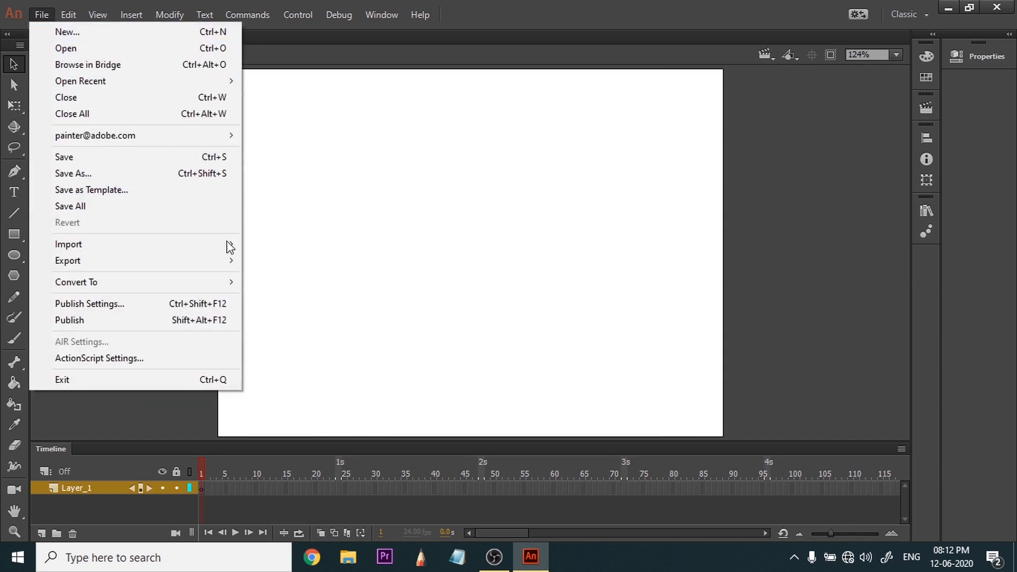
pyautogui.moveTo(225, 247)
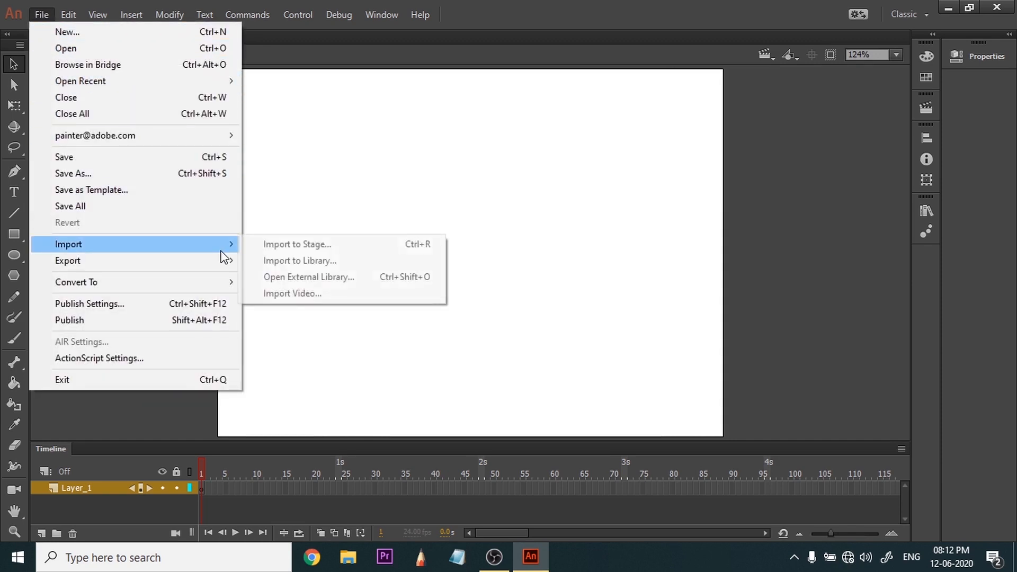
pyautogui.click(338, 260)
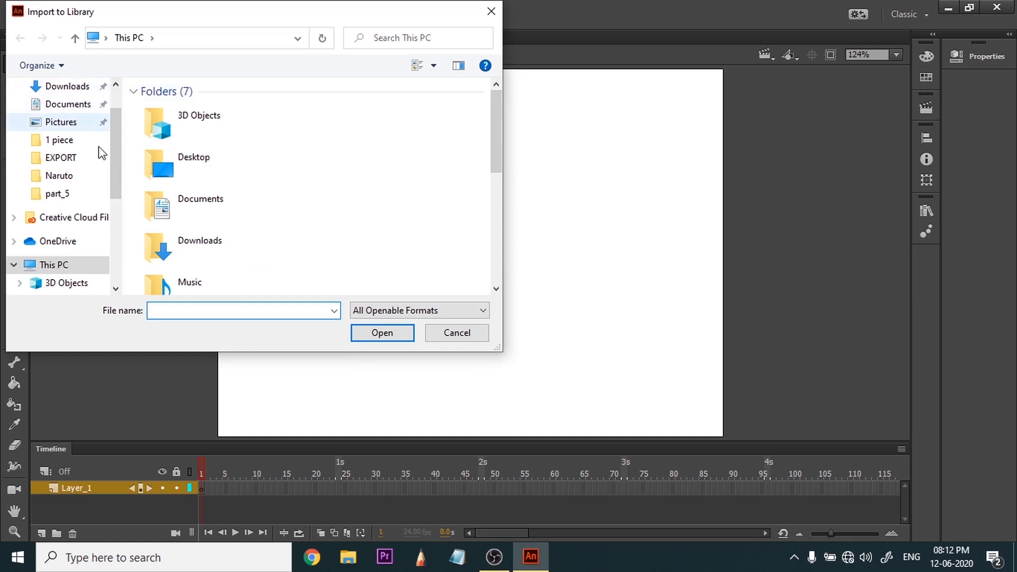
pyautogui.doubleClick(196, 168)
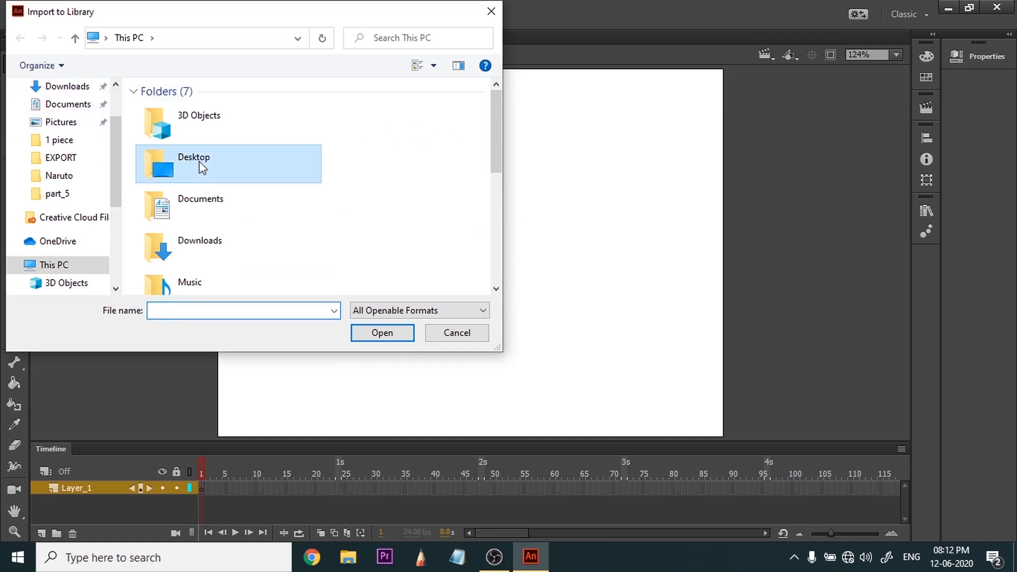
pyautogui.click(186, 119)
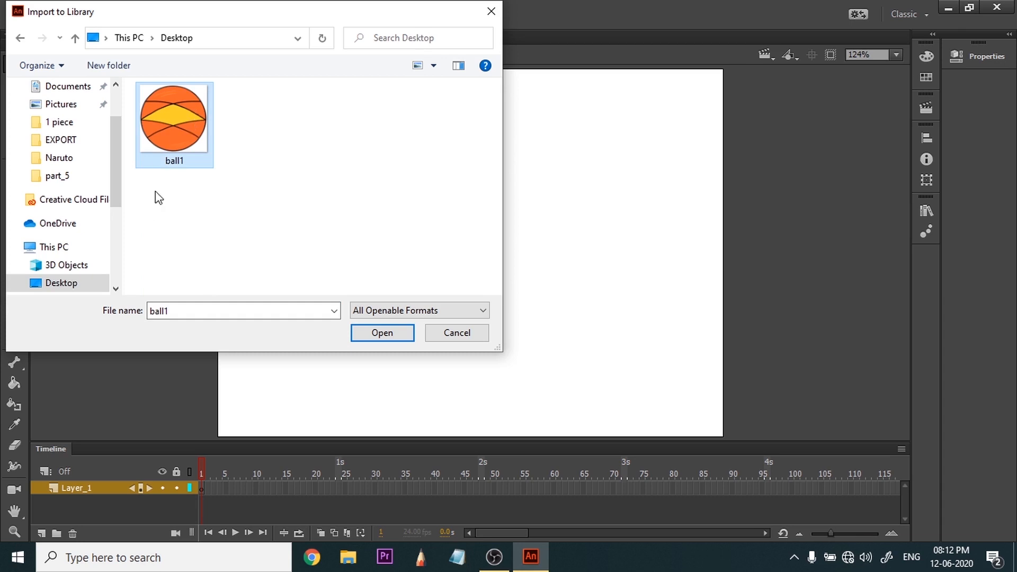
pyautogui.click(377, 335)
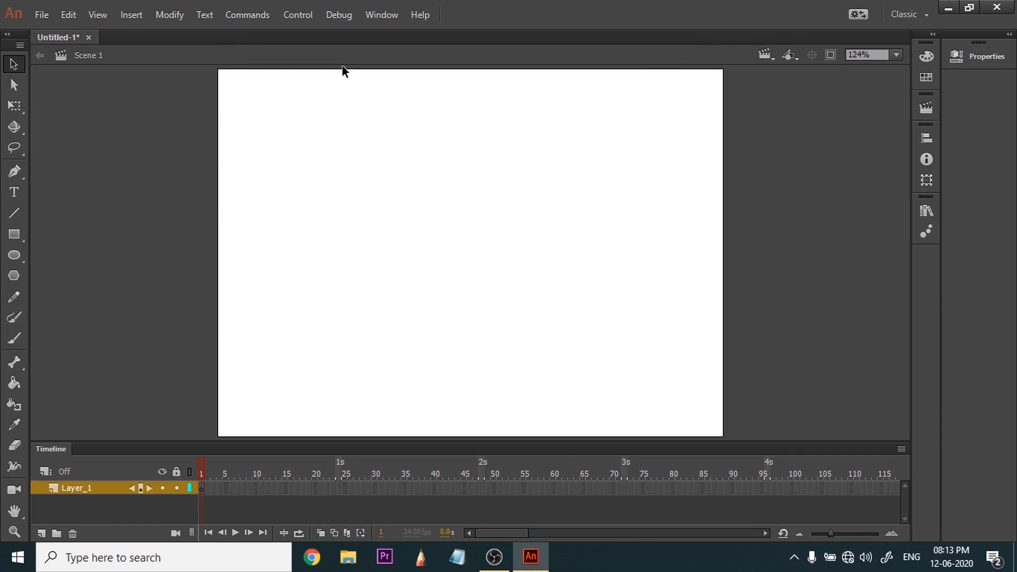
# Try placing ball1.png from the Library on the stage, and delete it again
pyautogui.click(382, 14)
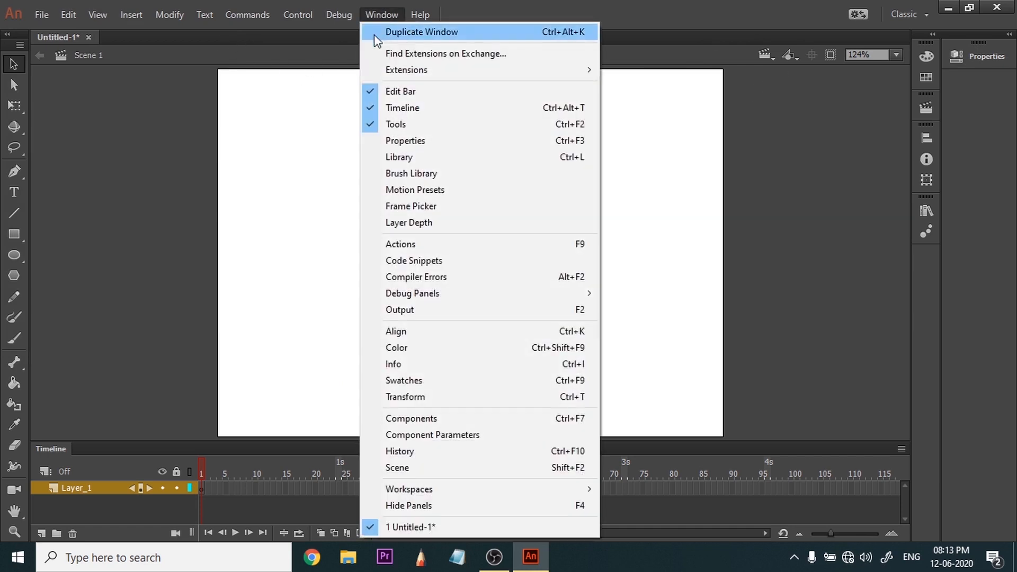
pyautogui.click(408, 158)
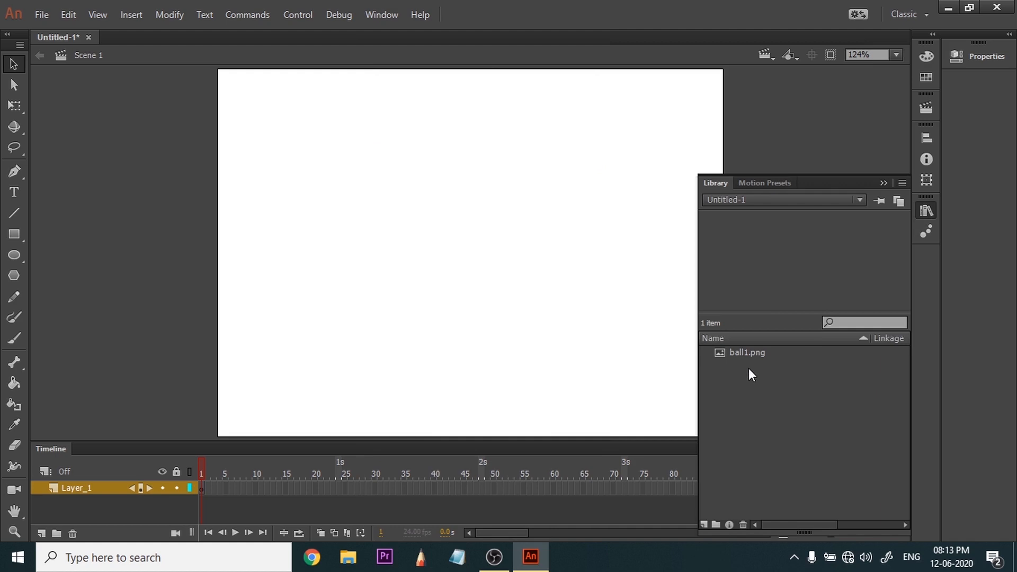
pyautogui.click(743, 352)
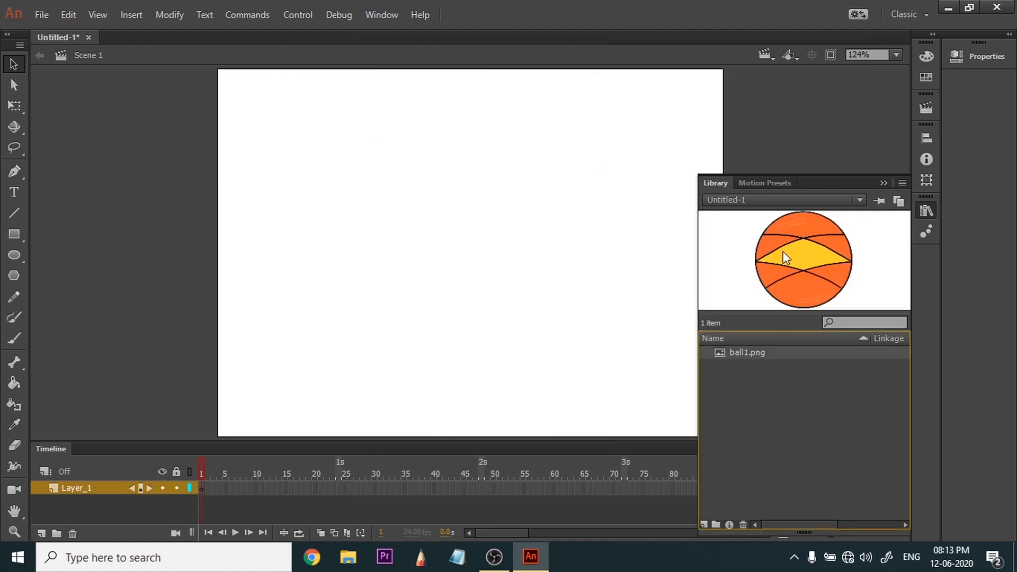
pyautogui.moveTo(741, 363); pyautogui.dragTo(513, 366)
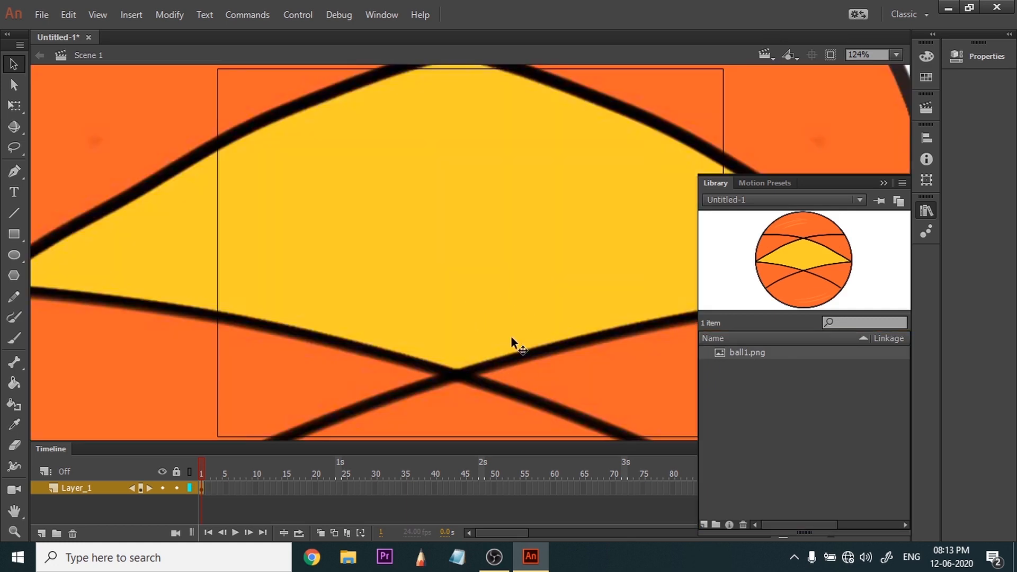
pyautogui.press('Delete')
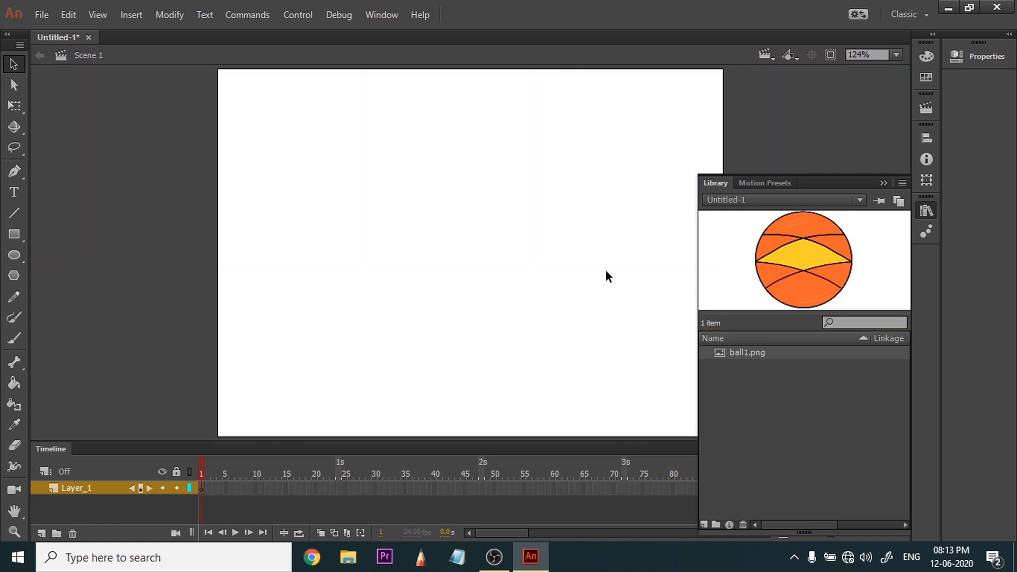
pyautogui.click(883, 183)
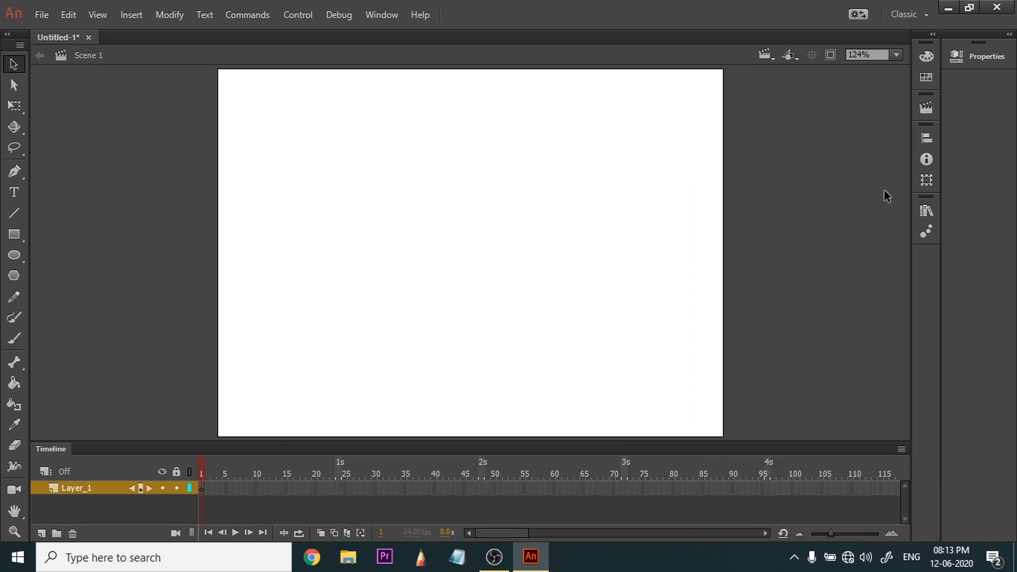
# Import ball1 from the Desktop directly to the stage, replacing the existing library item
pyautogui.click(41, 15)
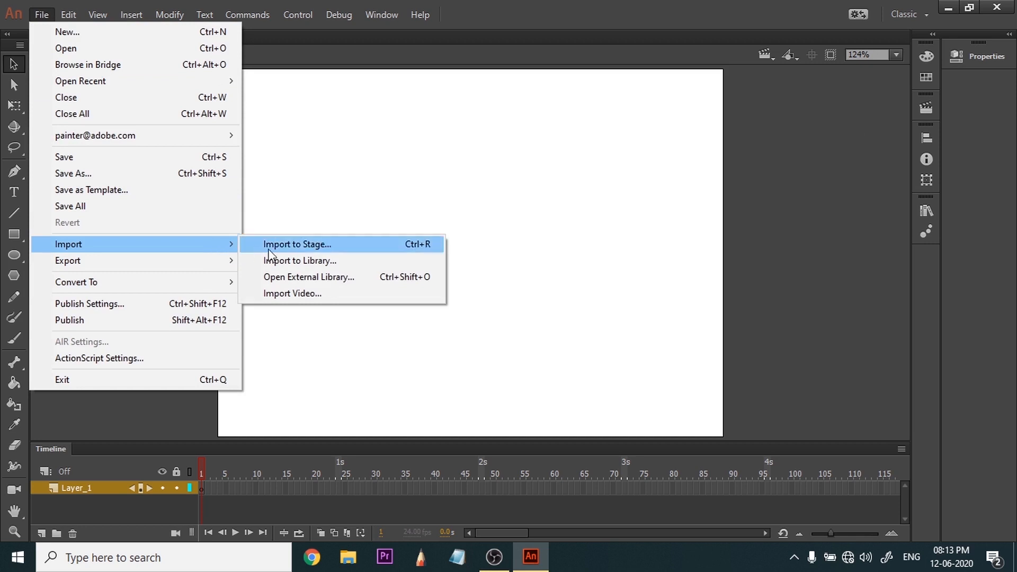
pyautogui.click(306, 245)
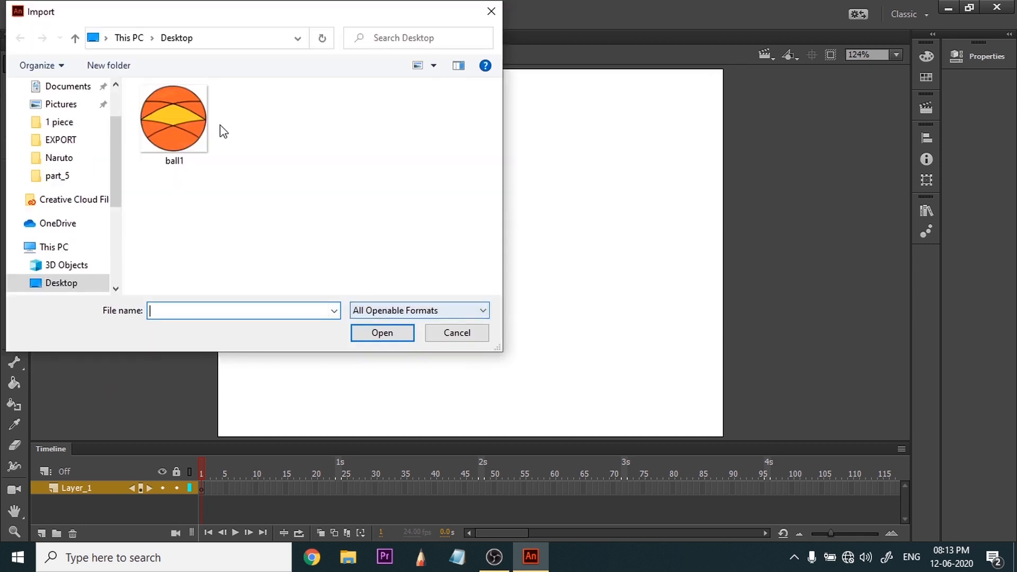
pyautogui.click(177, 150)
pyautogui.click(389, 333)
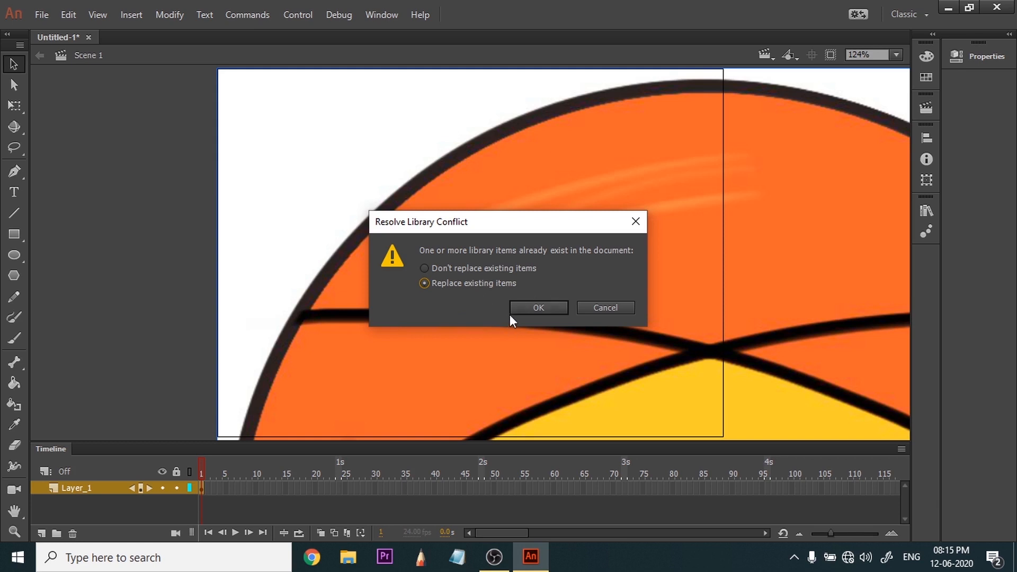
pyautogui.click(527, 308)
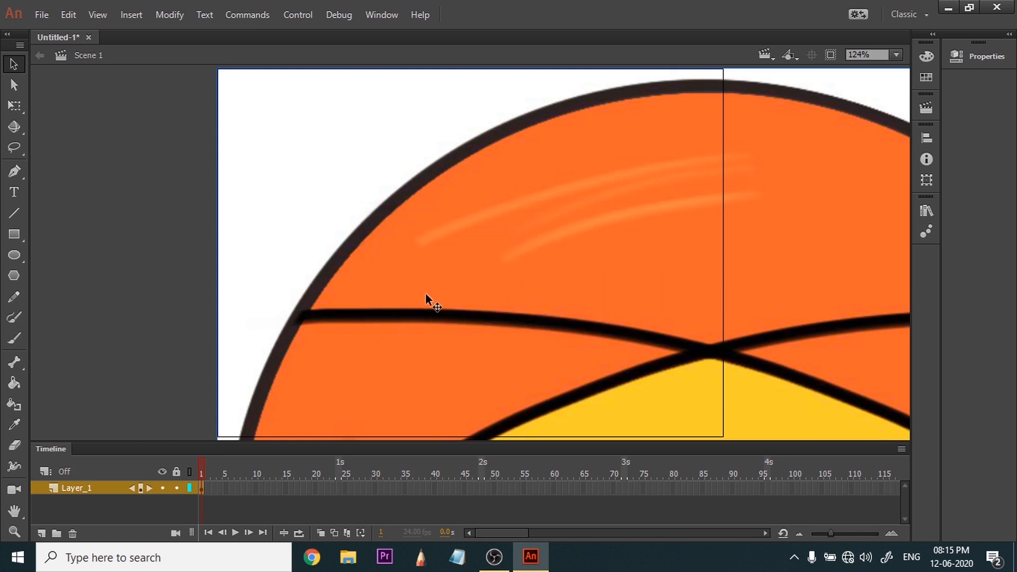
# Preview ball1.png in the Library and close the Library again
pyautogui.click(925, 212)
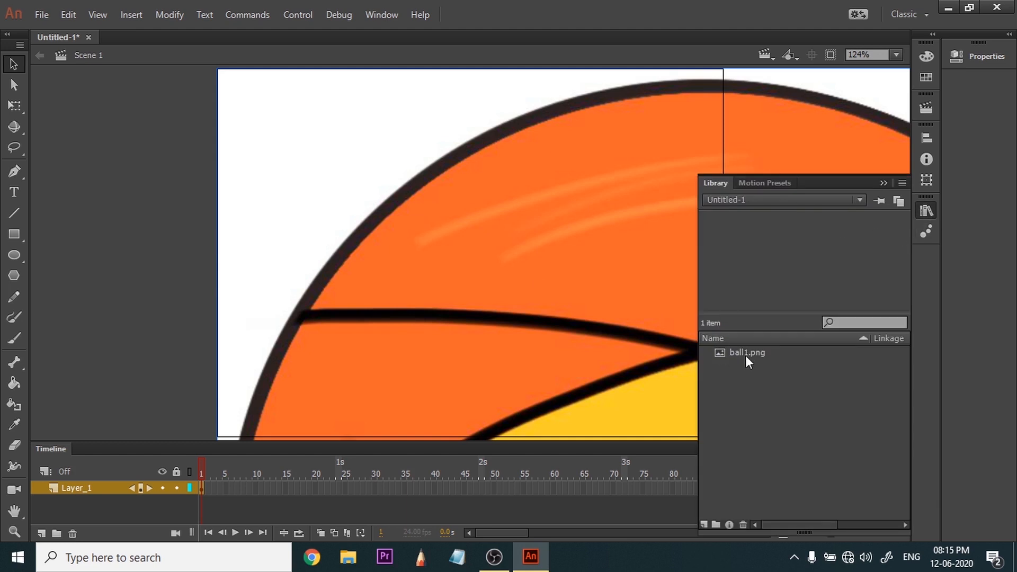
pyautogui.click(742, 355)
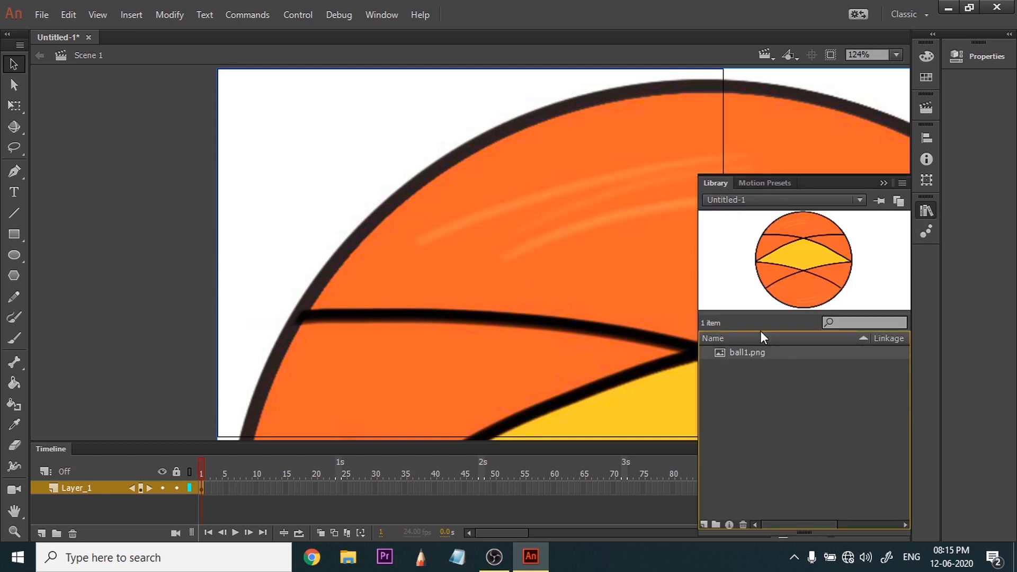
pyautogui.click(924, 211)
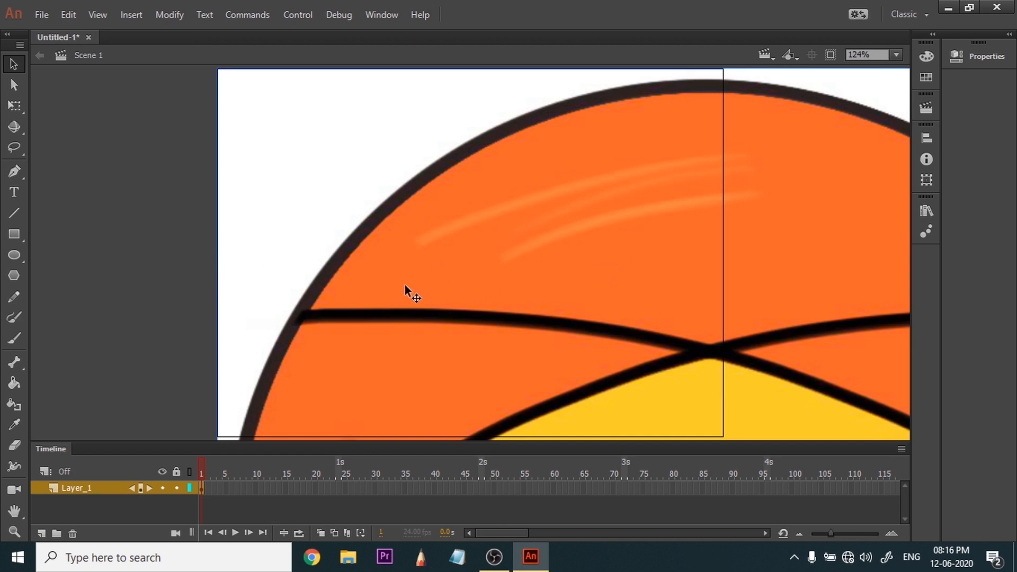
# Move the oversized ball bitmap around on the stage
pyautogui.moveTo(404, 285); pyautogui.dragTo(369, 321)
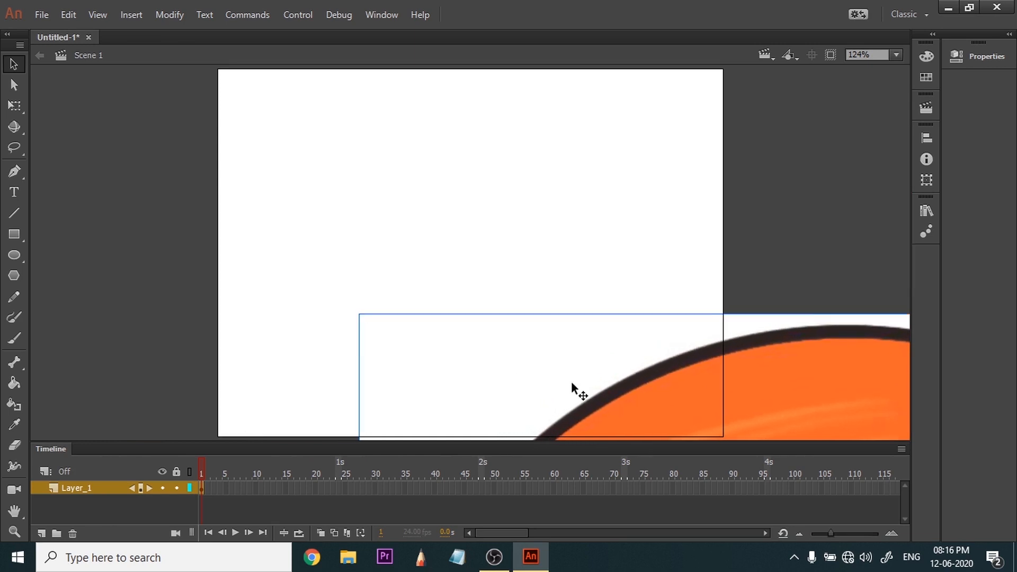
pyautogui.moveTo(572, 384); pyautogui.dragTo(447, 206)
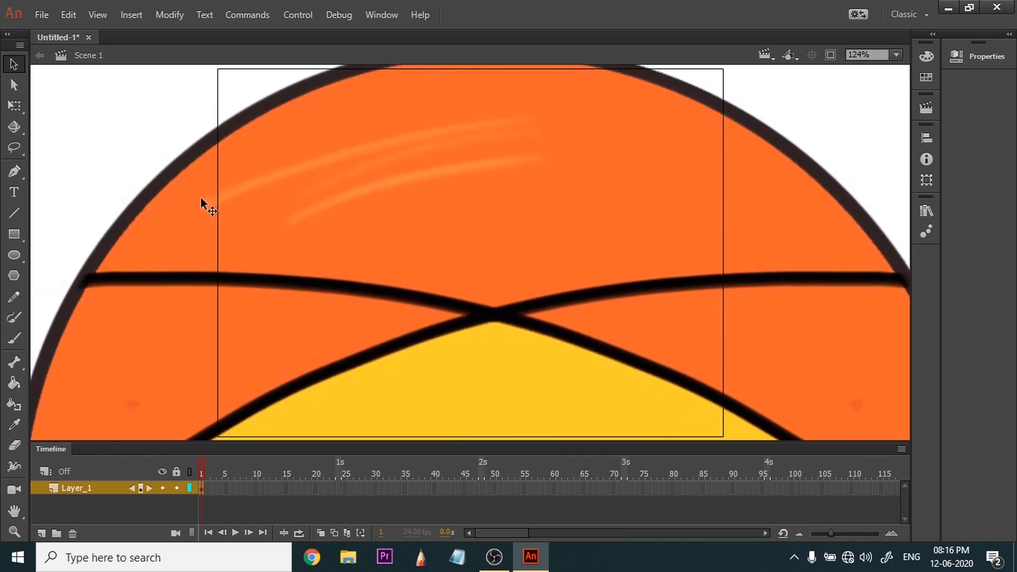
pyautogui.moveTo(202, 200); pyautogui.dragTo(563, 216)
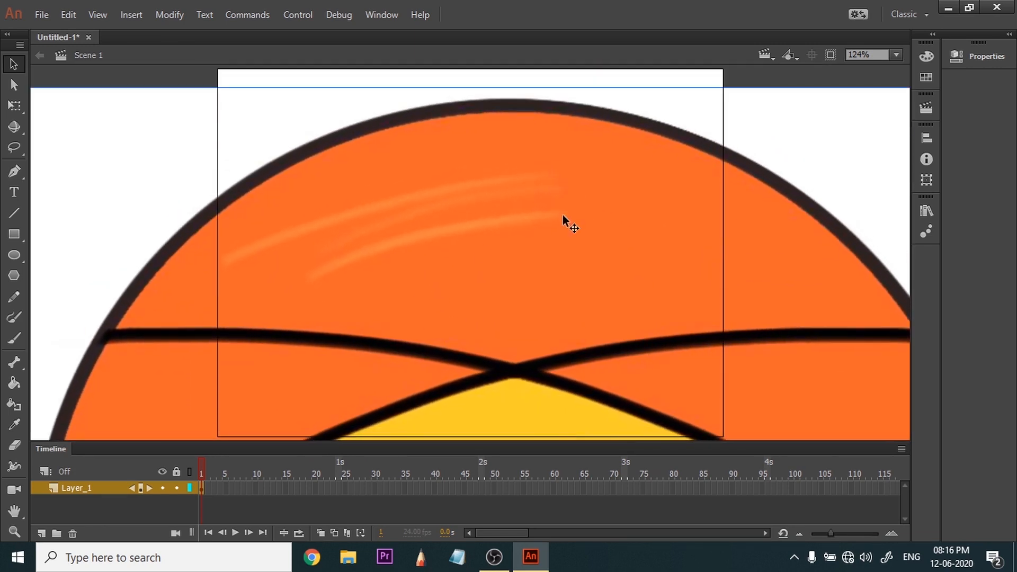
# Link the ball bitmap's width and height, reduce it to 304 × 304, and position it at about X 159, Y 53
pyautogui.click(1008, 35)
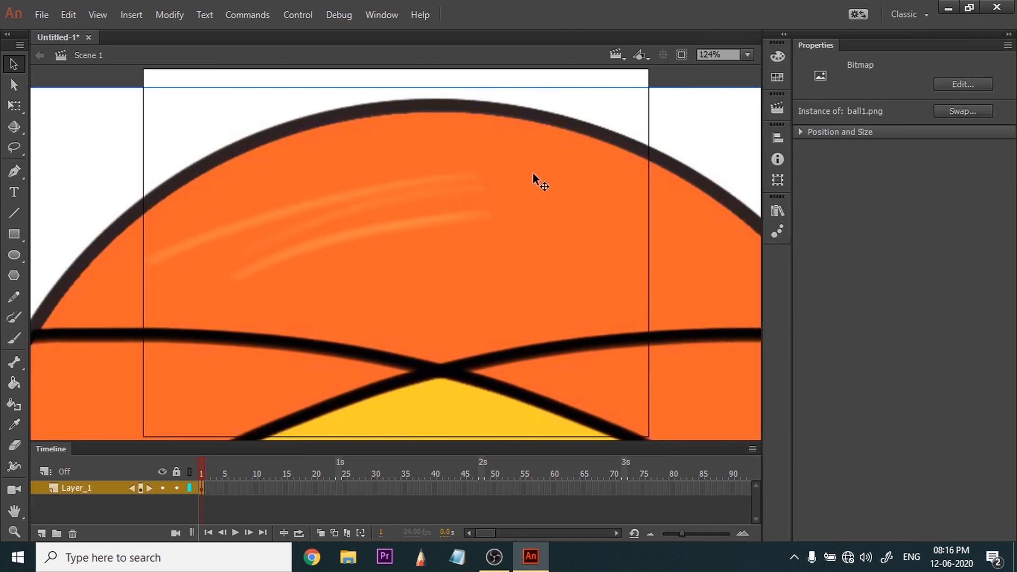
pyautogui.click(799, 132)
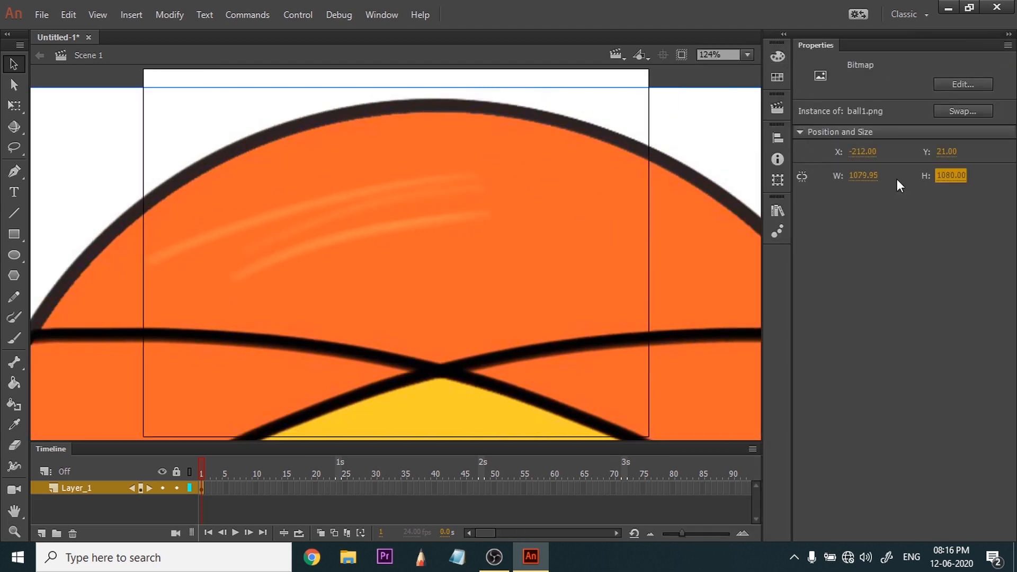
pyautogui.click(802, 178)
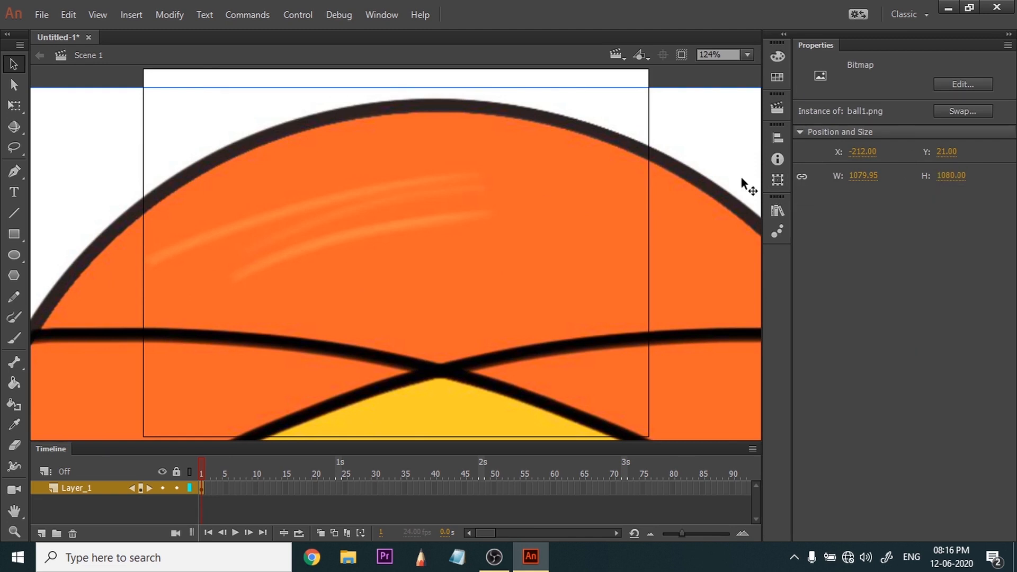
pyautogui.moveTo(862, 178); pyautogui.dragTo(592, 178)
pyautogui.moveTo(862, 178); pyautogui.dragTo(554, 189)
pyautogui.moveTo(133, 229); pyautogui.dragTo(482, 256)
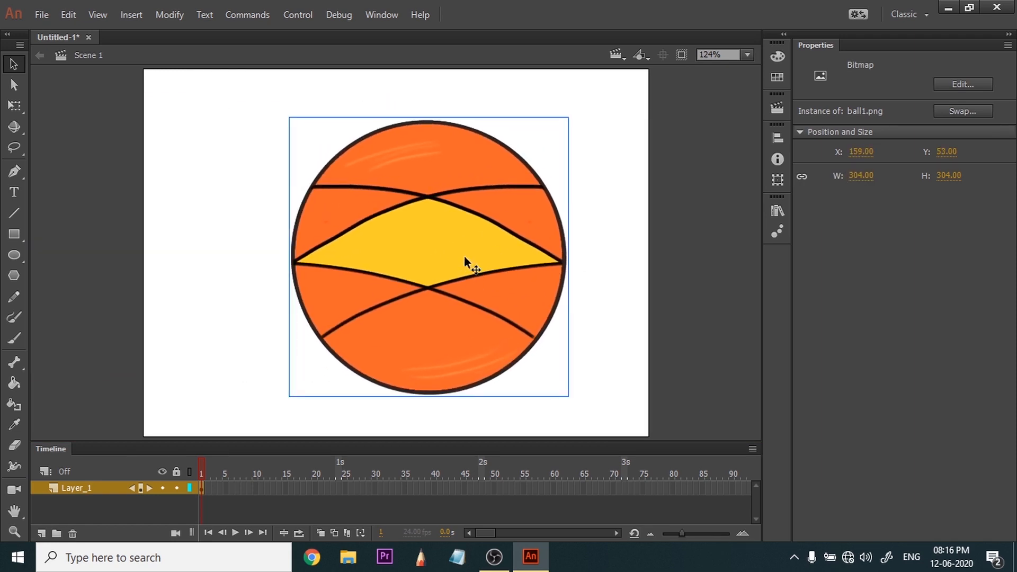
# Scale the ball down to about half its size around its centre with the Free Transform tool
pyautogui.click(1009, 34)
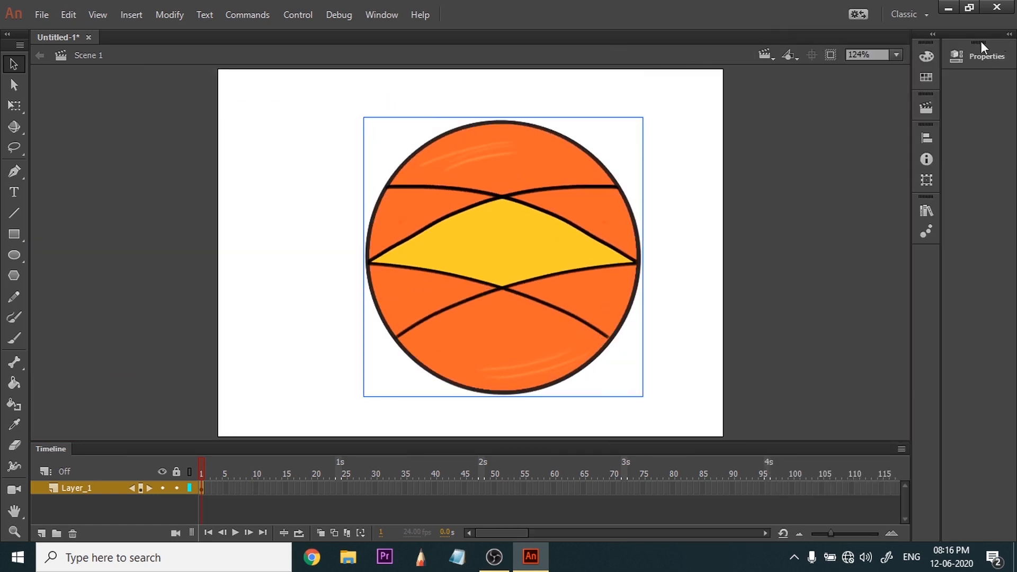
pyautogui.click(14, 106)
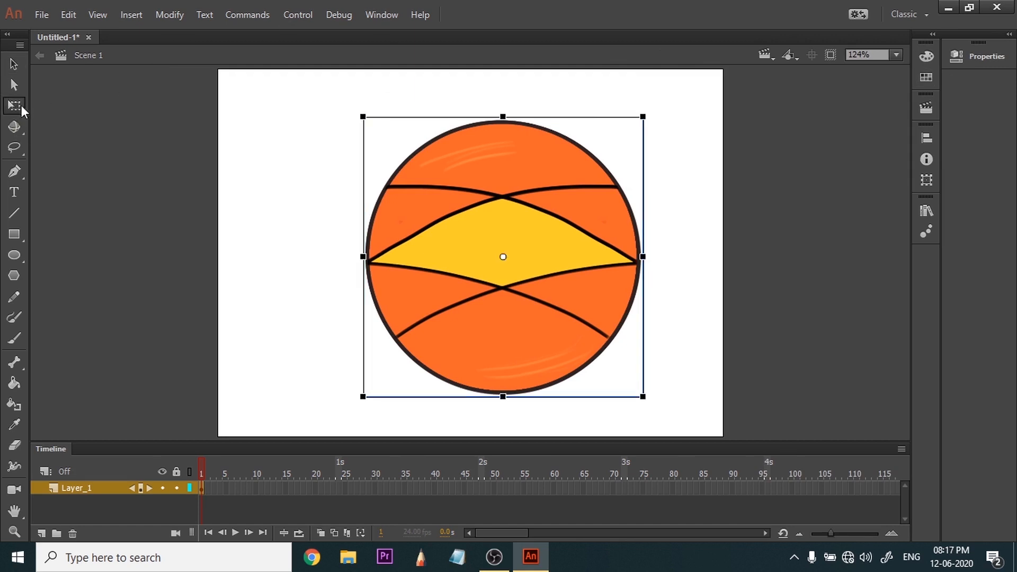
pyautogui.moveTo(643, 117); pyautogui.dragTo(577, 187)
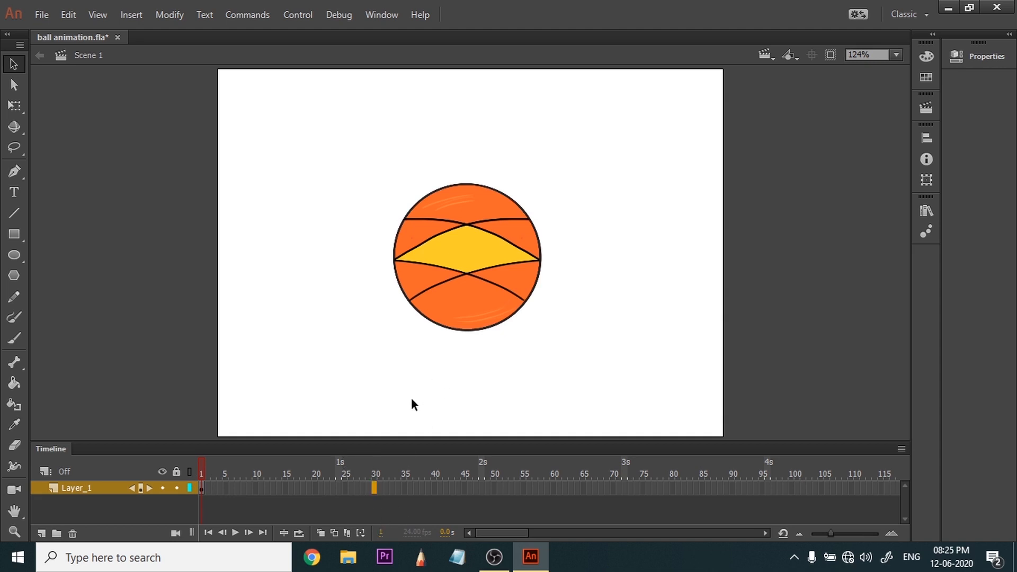
# Insert a keyframe at frame 30 of Layer_1 and move the ball there up and over to the stage's left side
pyautogui.press('F6')
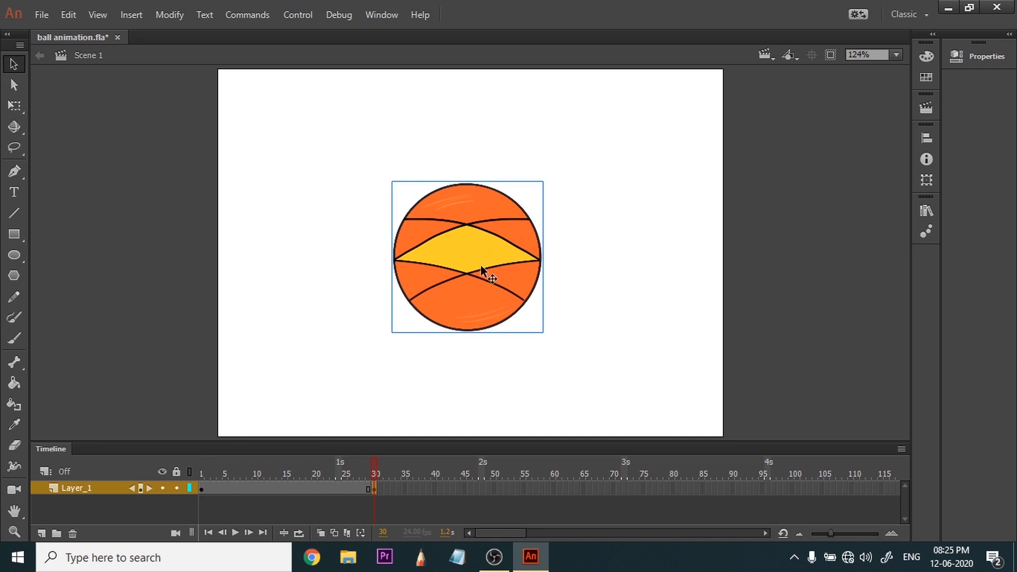
pyautogui.press('Up')
pyautogui.press('Up')
pyautogui.press('Up')
pyautogui.press('Up')
pyautogui.press('Up')
pyautogui.press('Up')
pyautogui.press('Up')
pyautogui.press('Up')
pyautogui.press('Up')
pyautogui.press('Up')
pyautogui.press('Up')
pyautogui.press('Up')
pyautogui.press('Up')
pyautogui.press('Up')
pyautogui.press('Up')
pyautogui.press('Up')
pyautogui.press('Up')
pyautogui.press('Up')
pyautogui.press('Up')
pyautogui.press('Up')
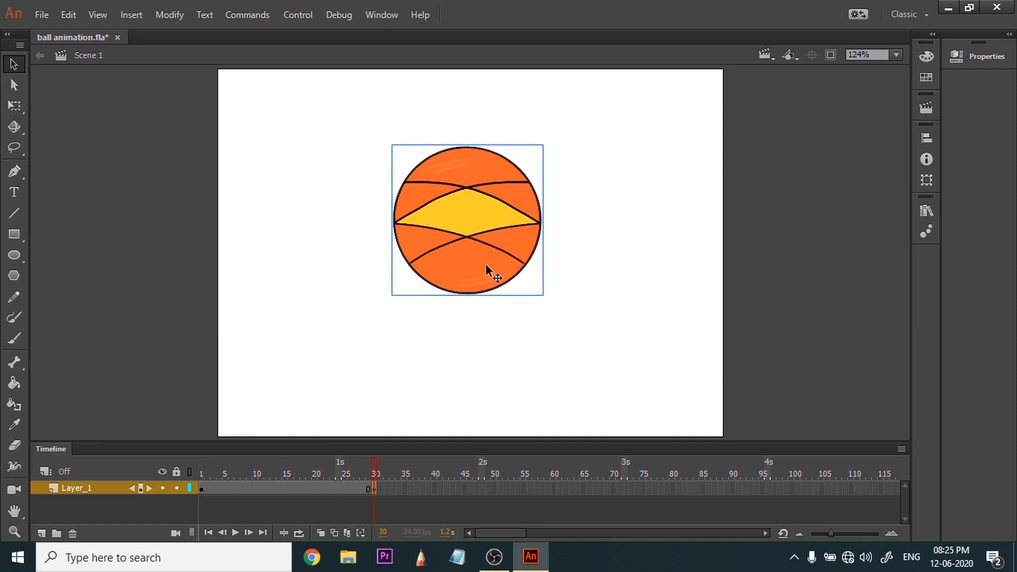
pyautogui.press('Up')
pyautogui.press('Up')
pyautogui.press('Up')
pyautogui.press('Up')
pyautogui.press('Up')
pyautogui.press('Up')
pyautogui.press('Up')
pyautogui.press('Up')
pyautogui.press('Up')
pyautogui.press('Up')
pyautogui.press('Up')
pyautogui.press('Up')
pyautogui.press('Up')
pyautogui.press('Up')
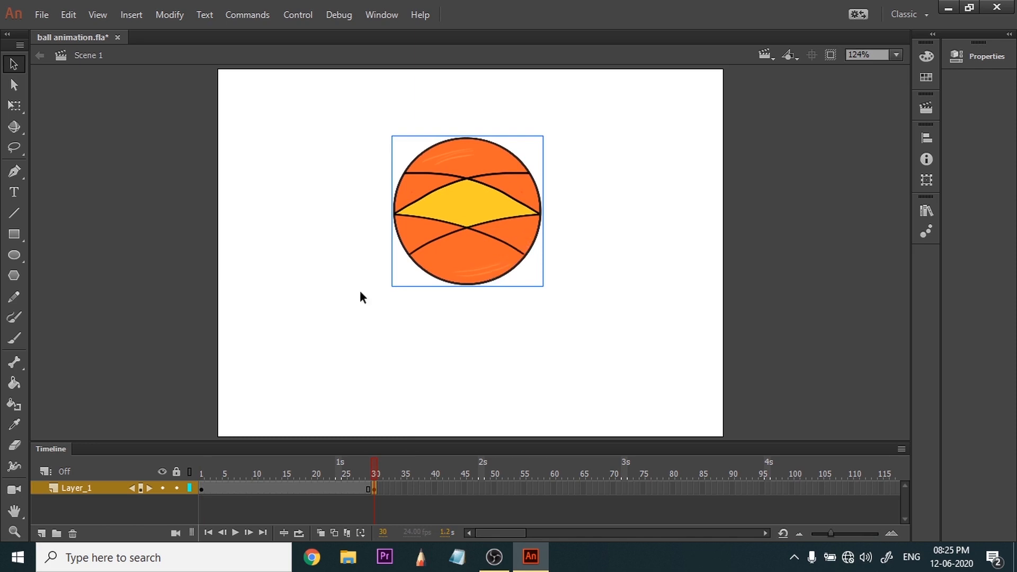
pyautogui.moveTo(475, 223); pyautogui.dragTo(310, 246)
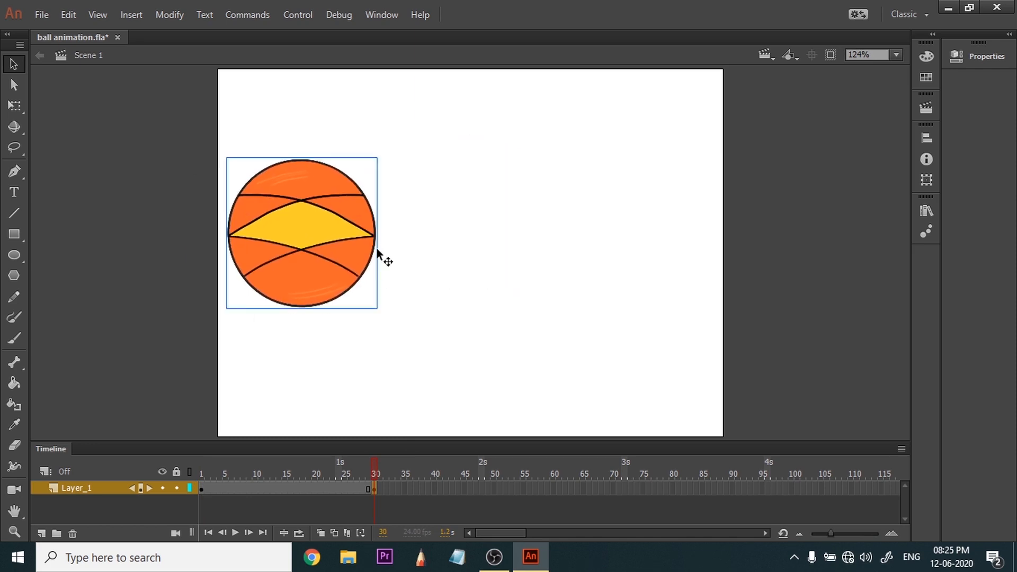
# Turn on onion skinning and move the ball in frame 1 to the lower-right corner of the stage
pyautogui.click(320, 533)
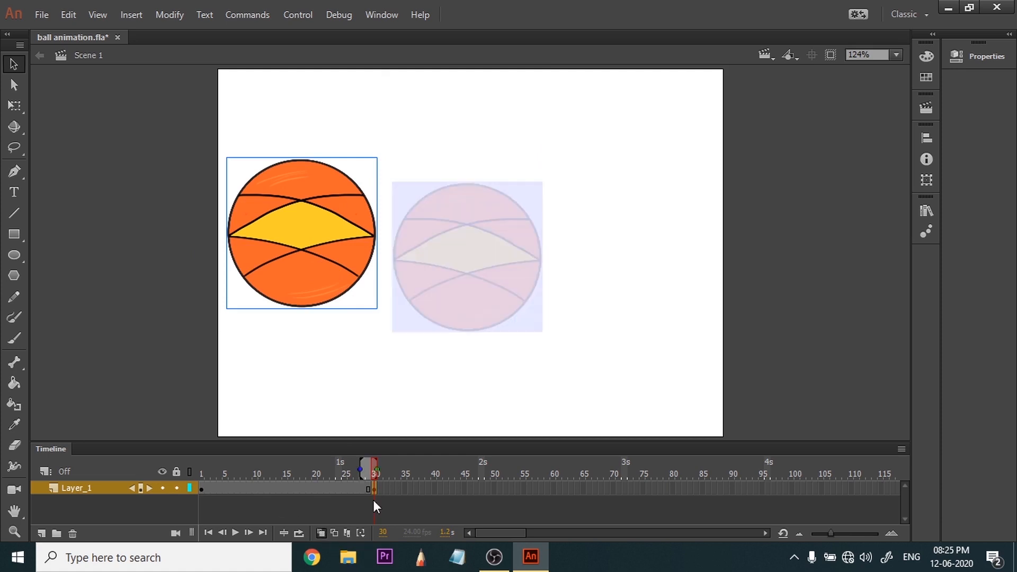
pyautogui.click(202, 489)
pyautogui.moveTo(462, 281); pyautogui.dragTo(645, 380)
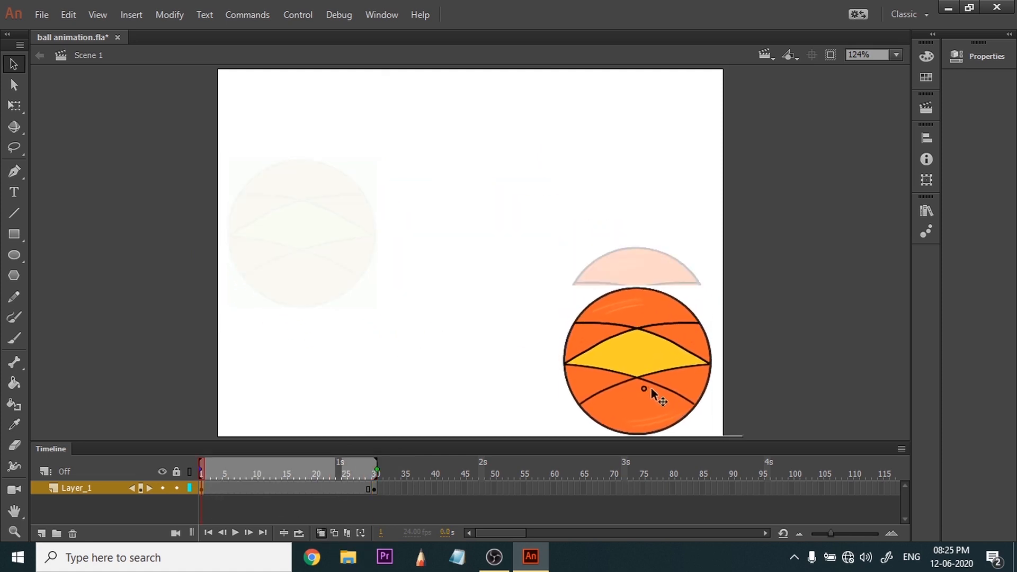
# Move the ball off the stage's left side in frame 1 and into the stage's lower-right corner in frame 30
pyautogui.click(355, 412)
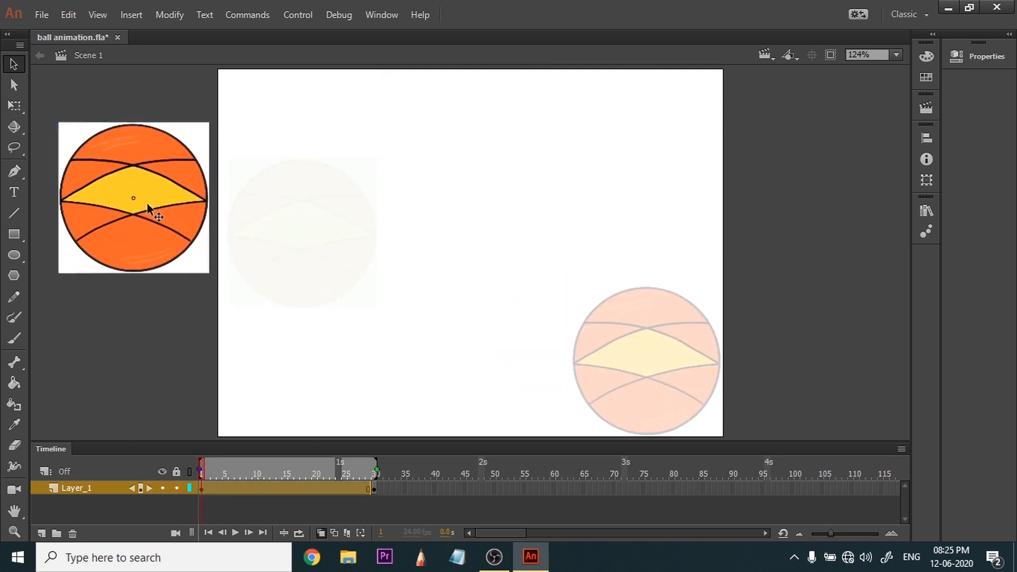
pyautogui.click(375, 472)
pyautogui.moveTo(301, 234); pyautogui.dragTo(648, 368)
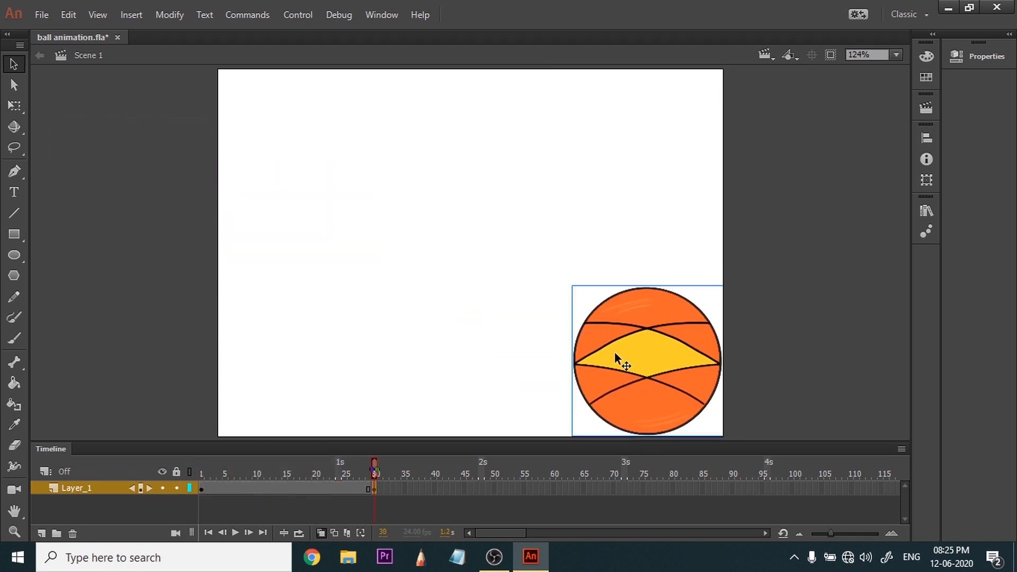
# Insert a keyframe at frame 15 and move the ball to the bottom middle of the stage
pyautogui.moveTo(375, 466); pyautogui.dragTo(217, 466)
pyautogui.click(285, 469)
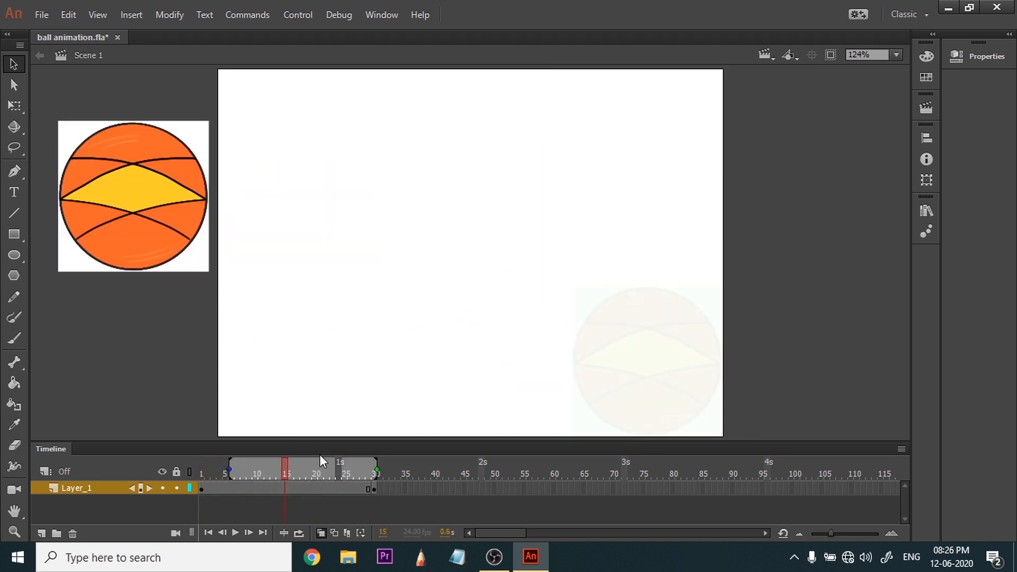
pyautogui.click(270, 488)
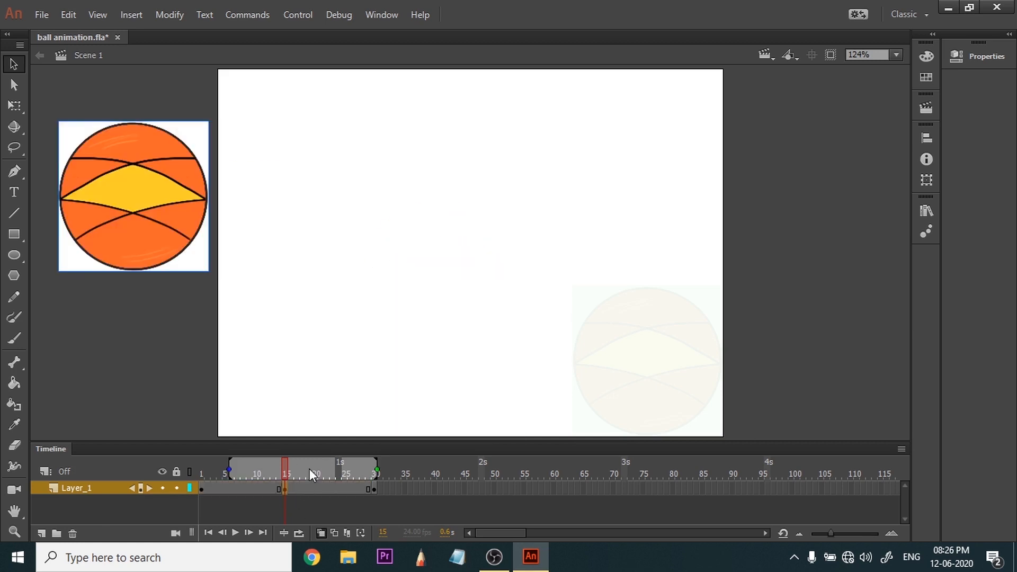
pyautogui.moveTo(156, 212); pyautogui.dragTo(476, 381)
# Insert keyframes at frames 5 and 9, placing the ball in the stage's lower-left corner and then slightly up and to the right
pyautogui.click(375, 467)
pyautogui.click(240, 487)
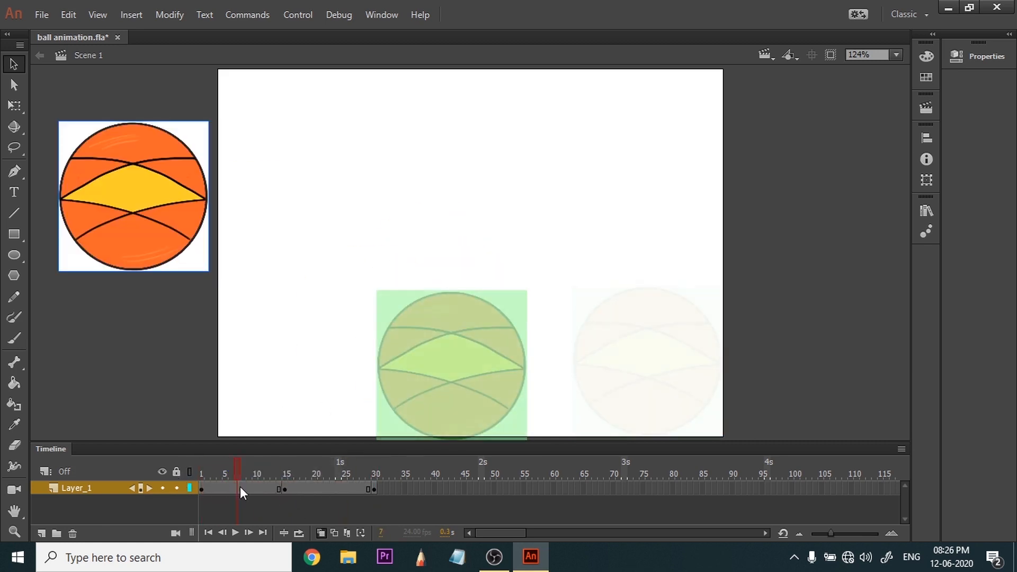
pyautogui.moveTo(150, 239); pyautogui.dragTo(269, 403)
pyautogui.click(229, 485)
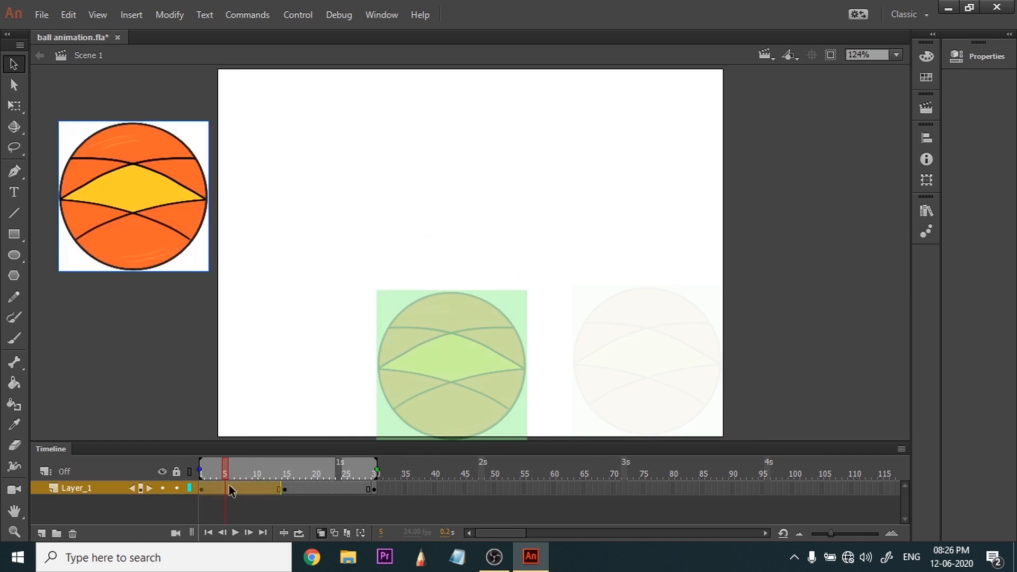
pyautogui.moveTo(154, 215); pyautogui.dragTo(353, 338)
pyautogui.click(248, 472)
pyautogui.click(251, 488)
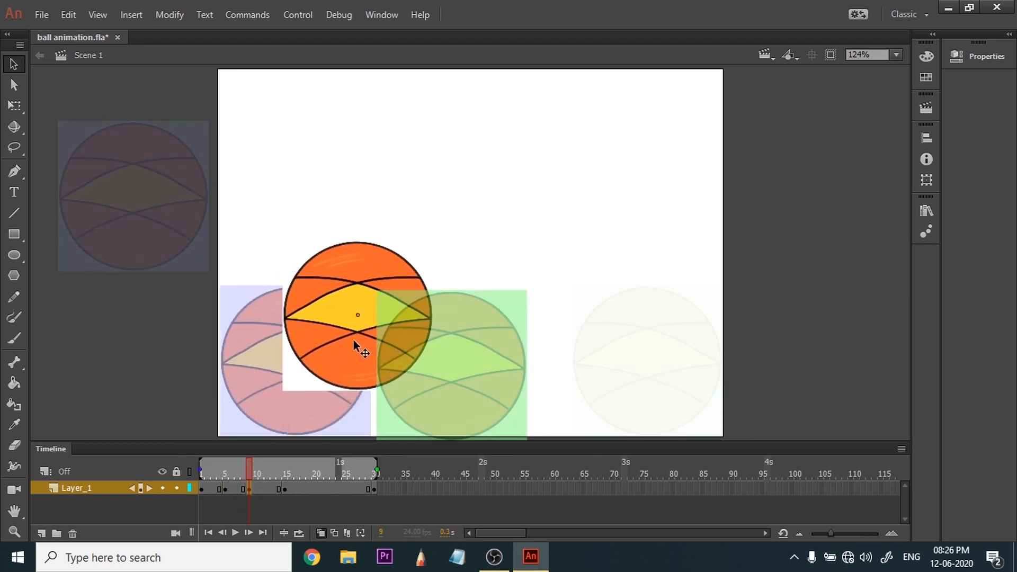
# Insert a keyframe at frame 12 and move the ball down to the stage's bottom edge, a little further right
pyautogui.click(271, 466)
pyautogui.click(265, 464)
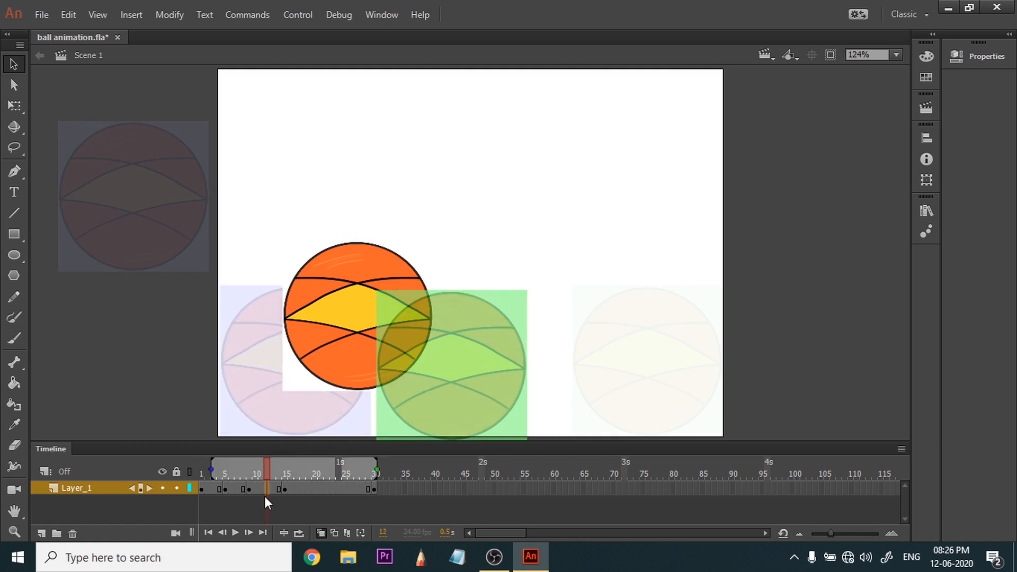
pyautogui.click(266, 488)
pyautogui.moveTo(284, 382); pyautogui.dragTo(335, 427)
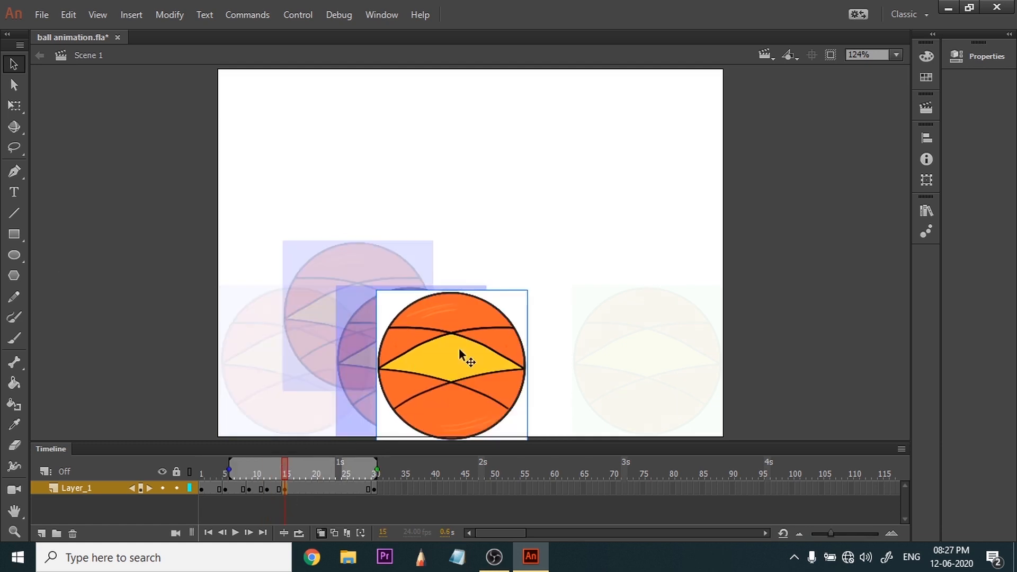
# Shift the ball slightly up and right in frame 15, and add a keyframe at frame 18 with it back on the bottom edge
pyautogui.moveTo(459, 347); pyautogui.dragTo(488, 353)
pyautogui.moveTo(290, 473); pyautogui.dragTo(300, 512)
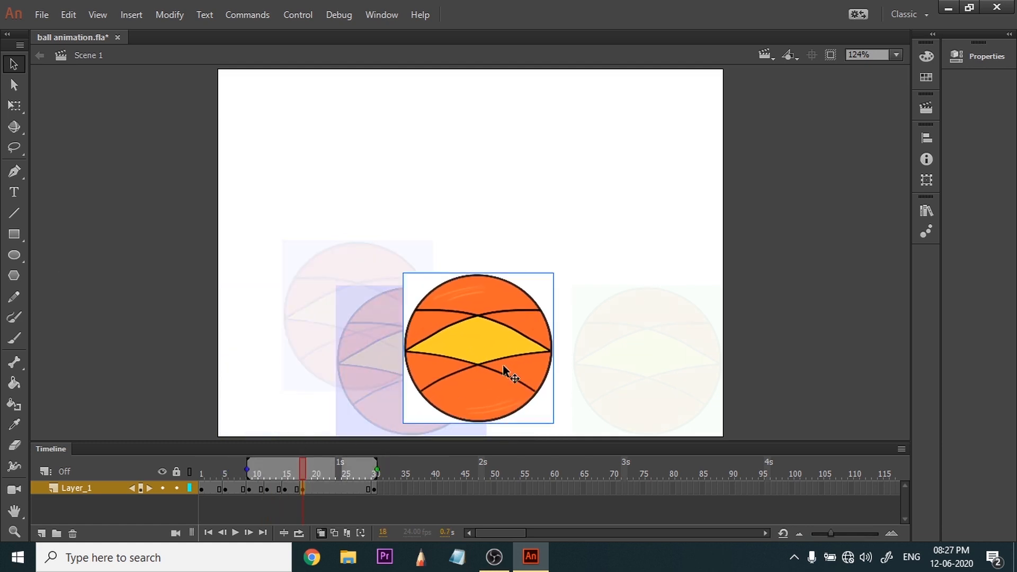
pyautogui.moveTo(513, 374); pyautogui.dragTo(547, 384)
# Insert keyframes at frames 20 and 22, moving the ball a little further right along the bottom edge in each
pyautogui.click(314, 467)
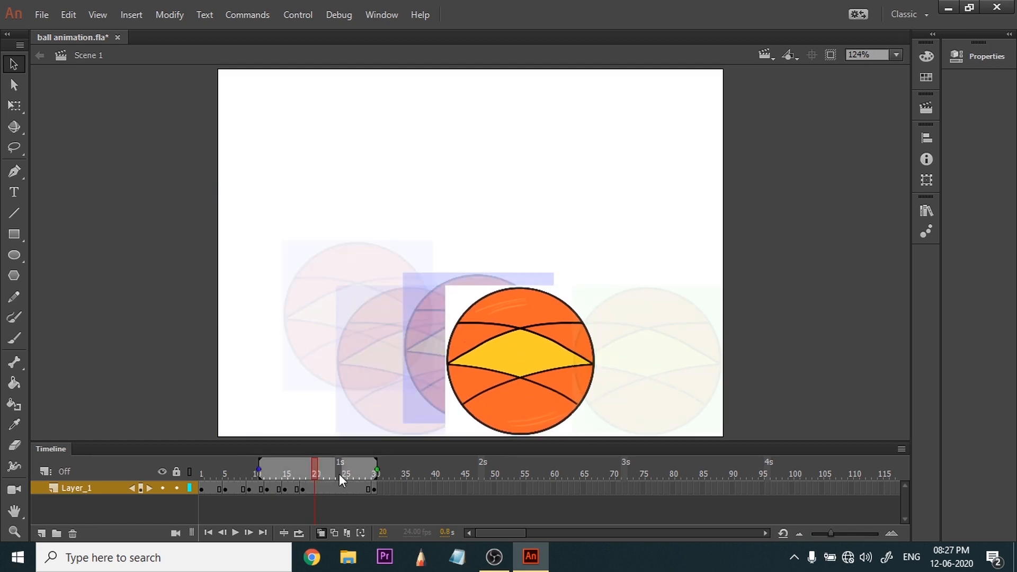
pyautogui.click(327, 473)
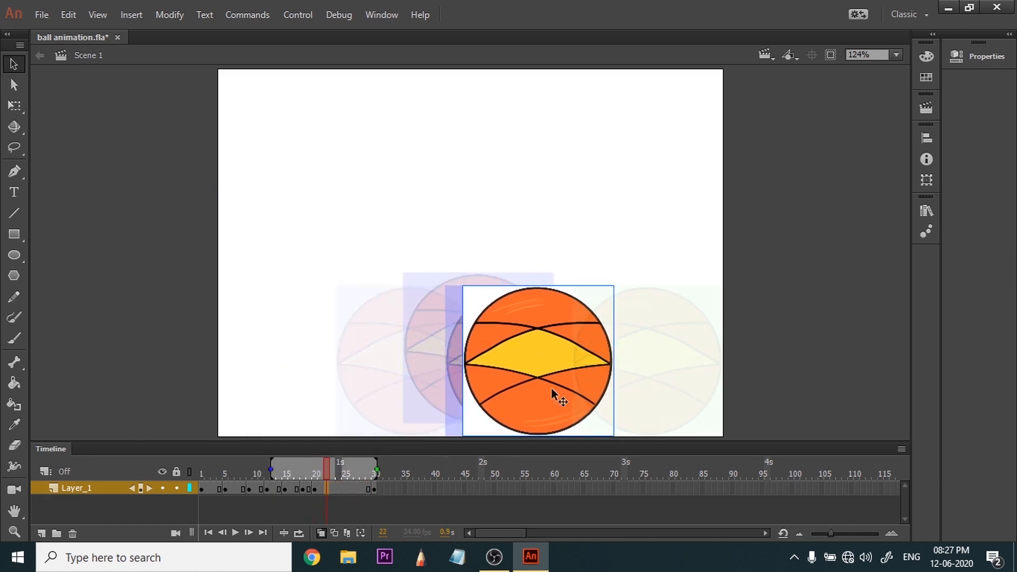
pyautogui.press('F6')
pyautogui.moveTo(557, 397); pyautogui.dragTo(580, 419)
# Add keyframes at frames 24, 26 and 28 with the ball creeping right, and move frame 30's ball left to follow them
pyautogui.press('.')
pyautogui.press('.')
pyautogui.press('F6')
pyautogui.press('.')
pyautogui.press('.')
pyautogui.press('F6')
pyautogui.press('.')
pyautogui.press('.')
pyautogui.press('F6')
pyautogui.press('.')
pyautogui.press('.')
pyautogui.moveTo(647, 386); pyautogui.dragTo(616, 379)
# Extend Layer_1 to frame 35 and play the animation
pyautogui.click(404, 488)
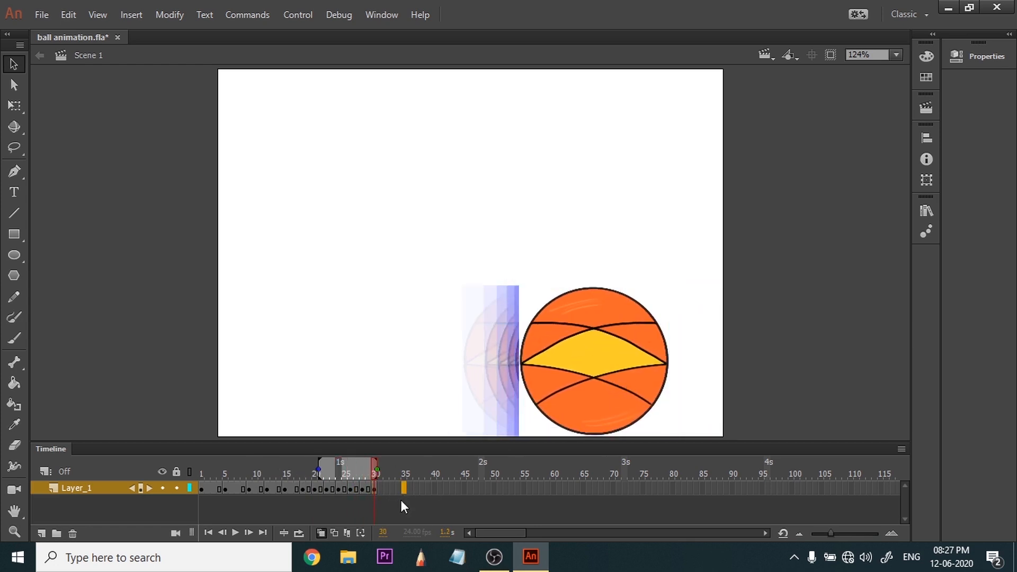
pyautogui.press('F6')
pyautogui.press('Return')
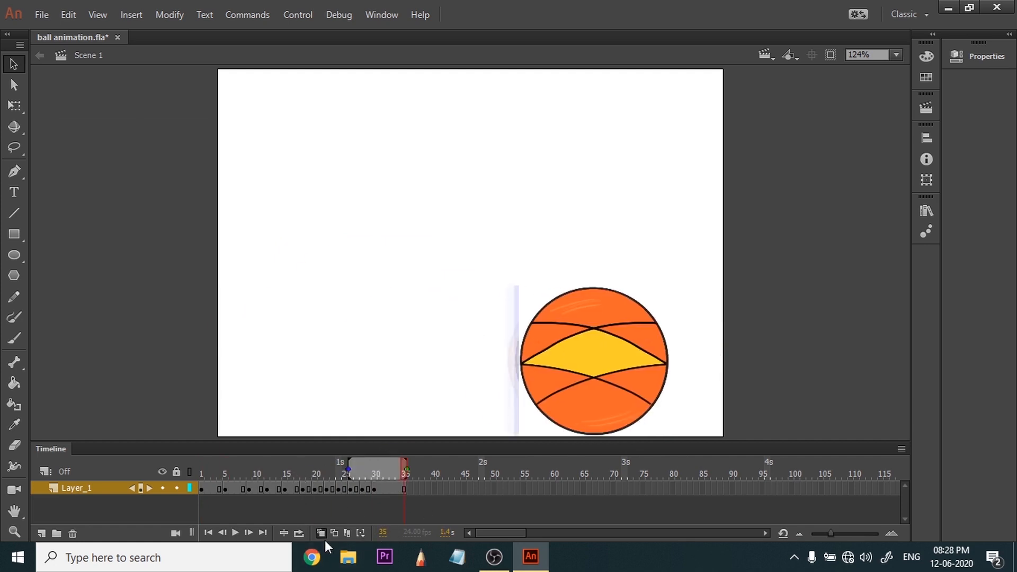
# Turn off onion skinning and loop the playback over frames 1 to 35
pyautogui.click(300, 533)
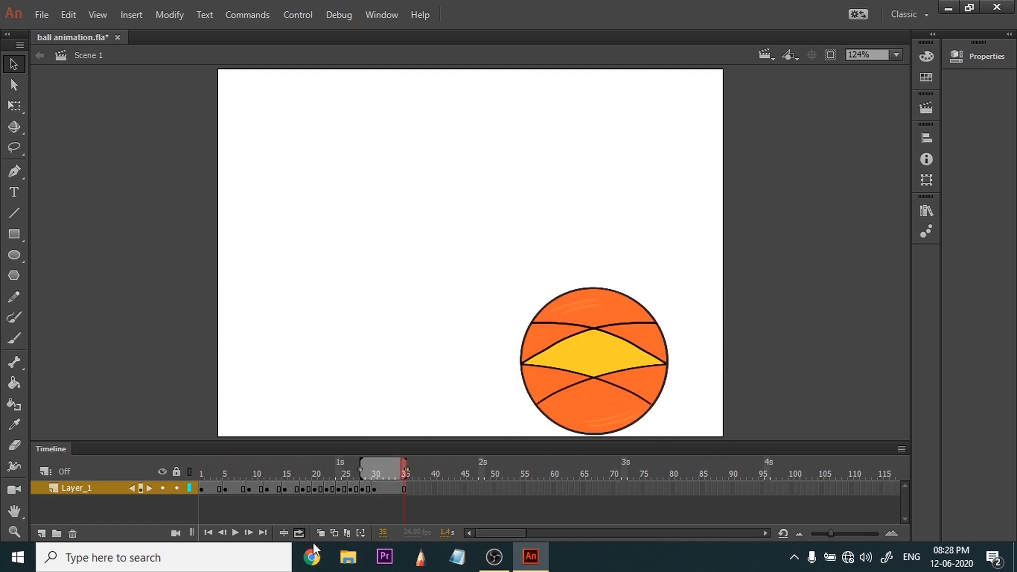
pyautogui.moveTo(360, 467); pyautogui.dragTo(200, 468)
pyautogui.press('Return')
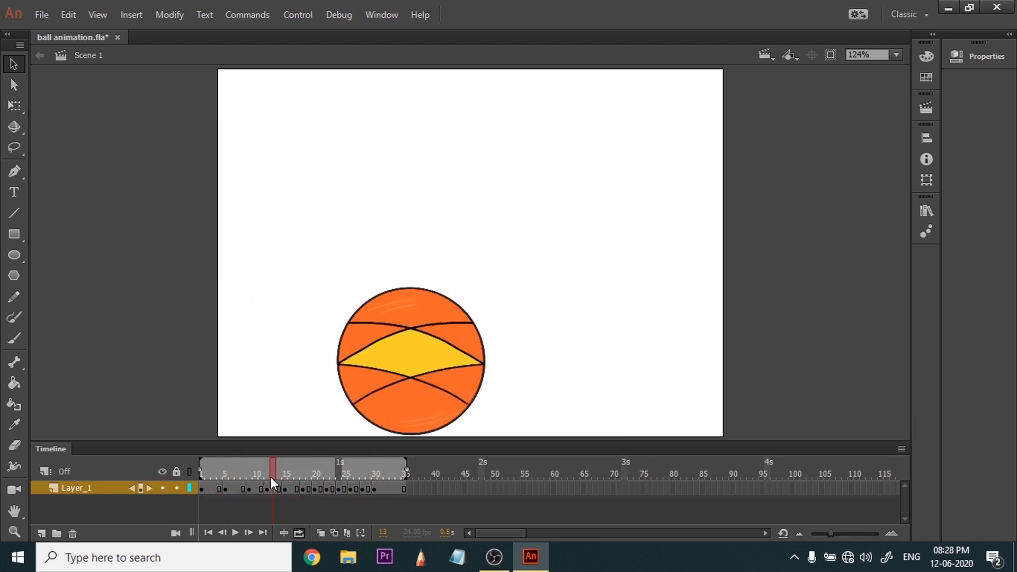
# With onion skinning on, insert keyframes at frames 2, 3 and 4 and move the ball along its falling path toward frame 5
pyautogui.click(195, 459)
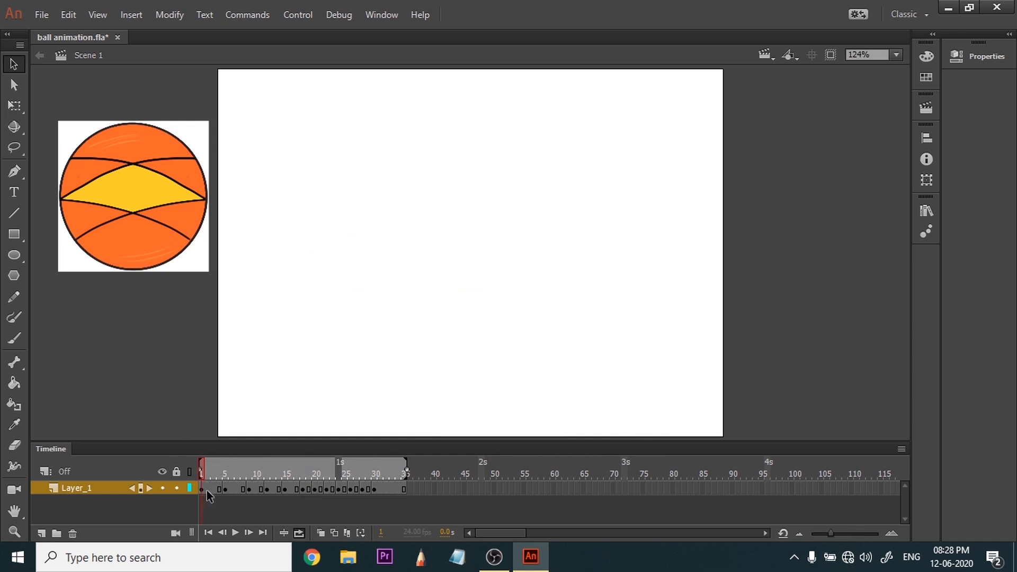
pyautogui.click(206, 473)
pyautogui.click(207, 487)
pyautogui.moveTo(164, 215); pyautogui.dragTo(275, 352)
pyautogui.click(213, 488)
pyautogui.click(219, 488)
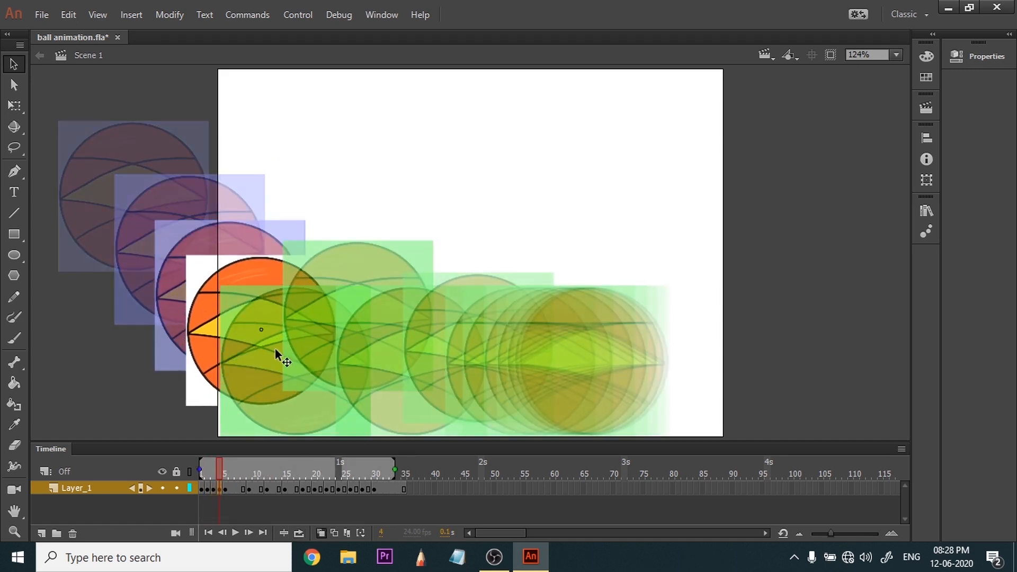
# Rotate the ball clockwise in frame 5 with Free Transform and convert it to a Movie Clip symbol named Symbol 1
pyautogui.click(225, 473)
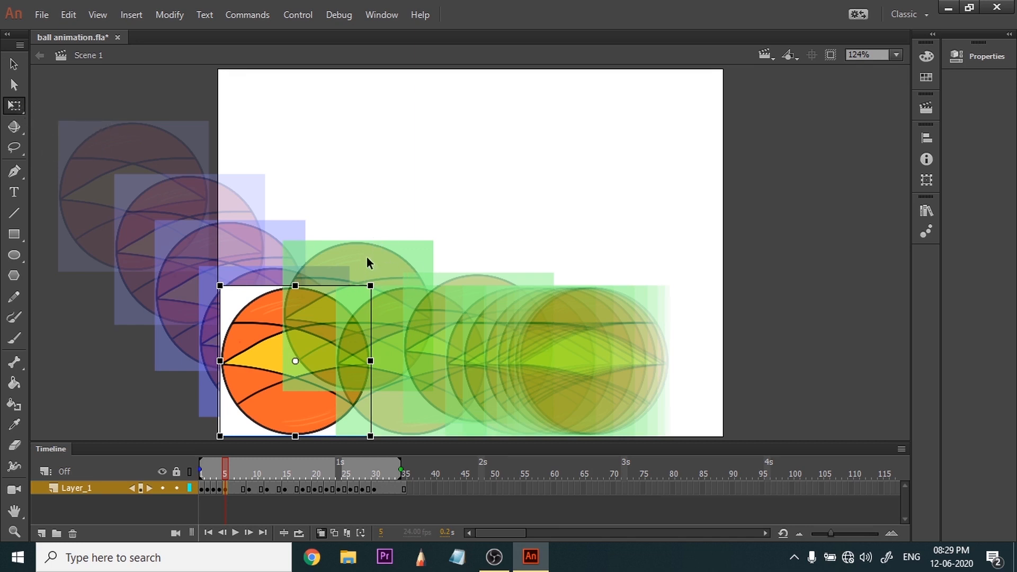
pyautogui.moveTo(377, 277); pyautogui.dragTo(401, 313)
pyautogui.press('l')
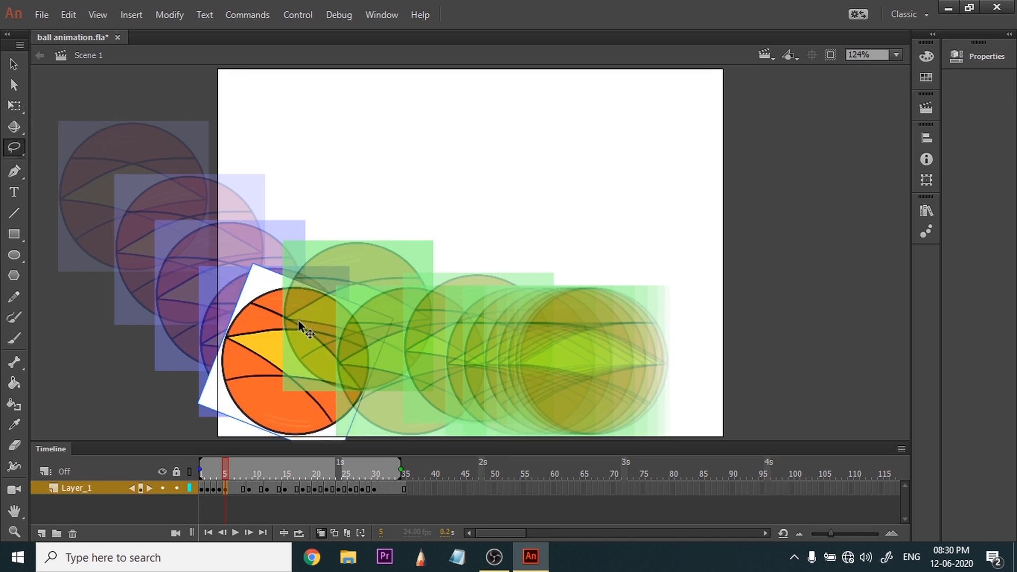
pyautogui.press('F8')
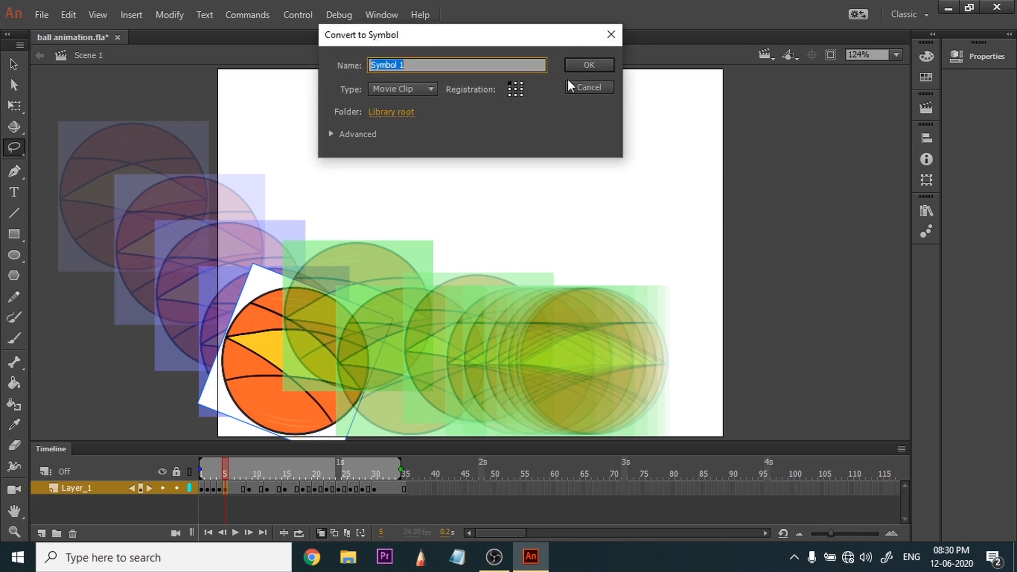
pyautogui.click(577, 66)
# Rotate the falling ball clockwise in frames 2 and 3, and squash it vertically in frame 4
pyautogui.moveTo(225, 470); pyautogui.dragTo(202, 470)
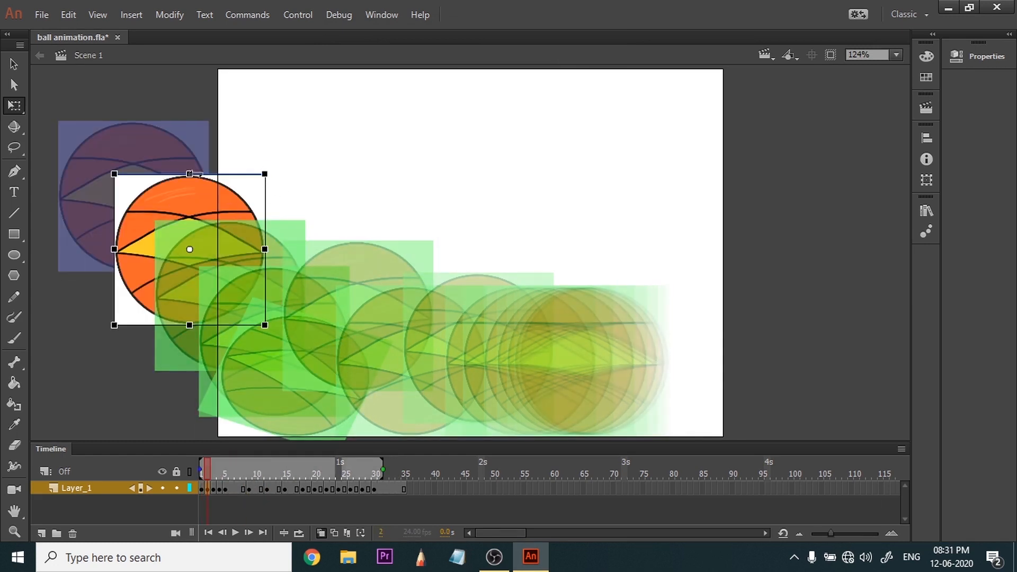
pyautogui.moveTo(193, 173); pyautogui.dragTo(316, 253)
pyautogui.press('.')
pyautogui.press('.')
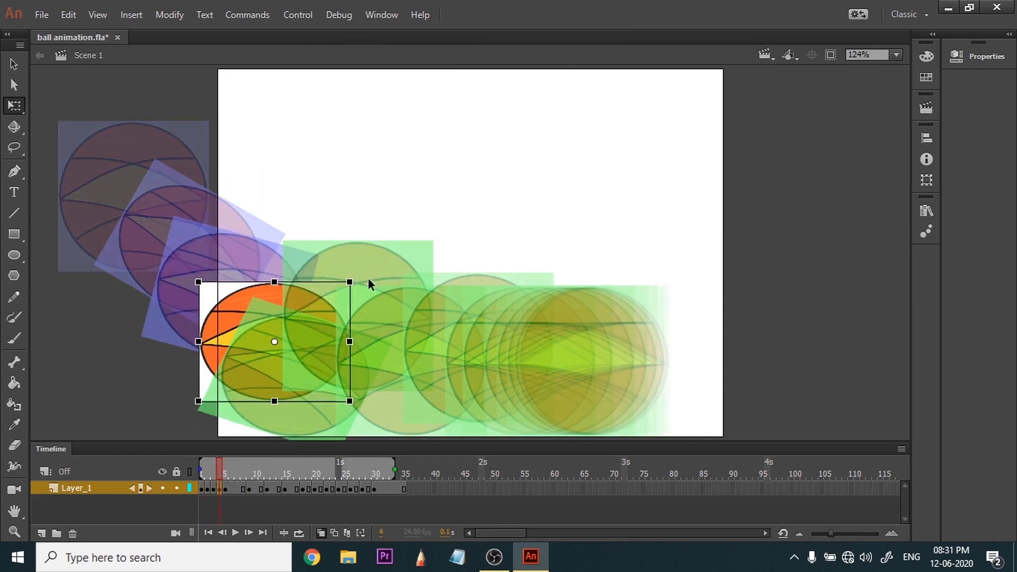
# Insert a keyframe at frame 6, stretch the ball taller, move it up and right off the floor, and rotate it clockwise
pyautogui.moveTo(219, 469)
pyautogui.mouseDown()
pyautogui.moveTo(192, 469)
pyautogui.moveTo(228, 474)
pyautogui.mouseUp()
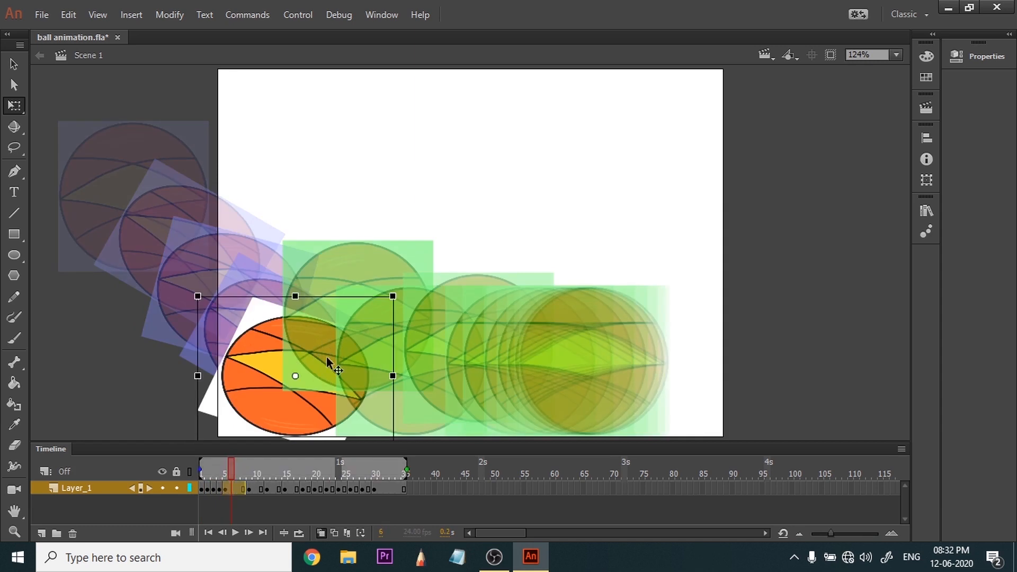
pyautogui.moveTo(300, 293); pyautogui.dragTo(312, 250)
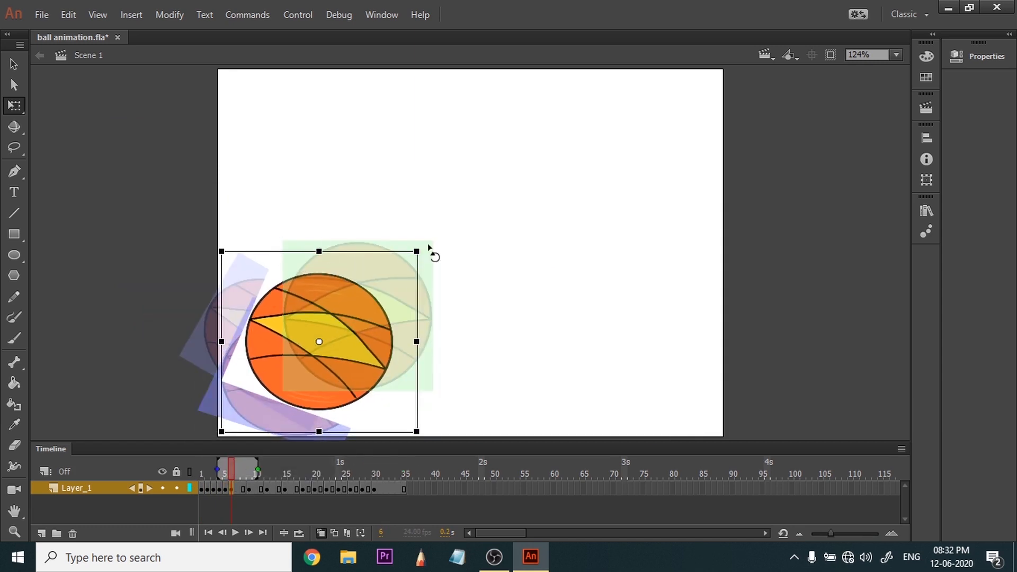
pyautogui.moveTo(431, 253); pyautogui.dragTo(499, 302)
# Add keyframes at frames 7 and 8 with the ball rising toward its frame 9 position, rotated in each
pyautogui.press('.')
pyautogui.click(334, 319)
pyautogui.click(245, 488)
pyautogui.click(253, 488)
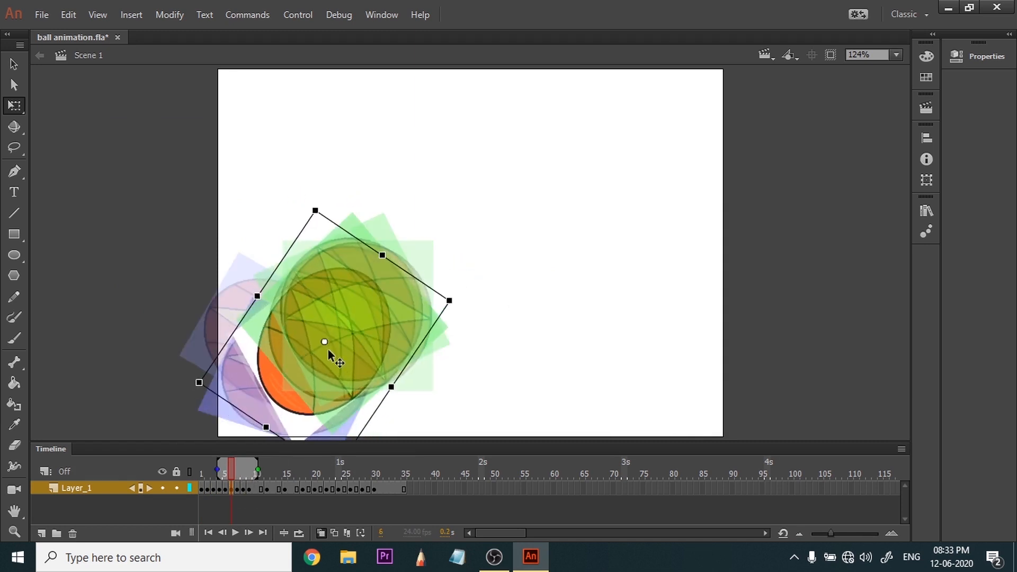
pyautogui.press('Return')
# Insert keyframes at frames 10 and 11, rotating the ball clockwise and moving it down toward its frame 12 position, and play the animation
pyautogui.click(260, 488)
pyautogui.moveTo(427, 237); pyautogui.dragTo(468, 280)
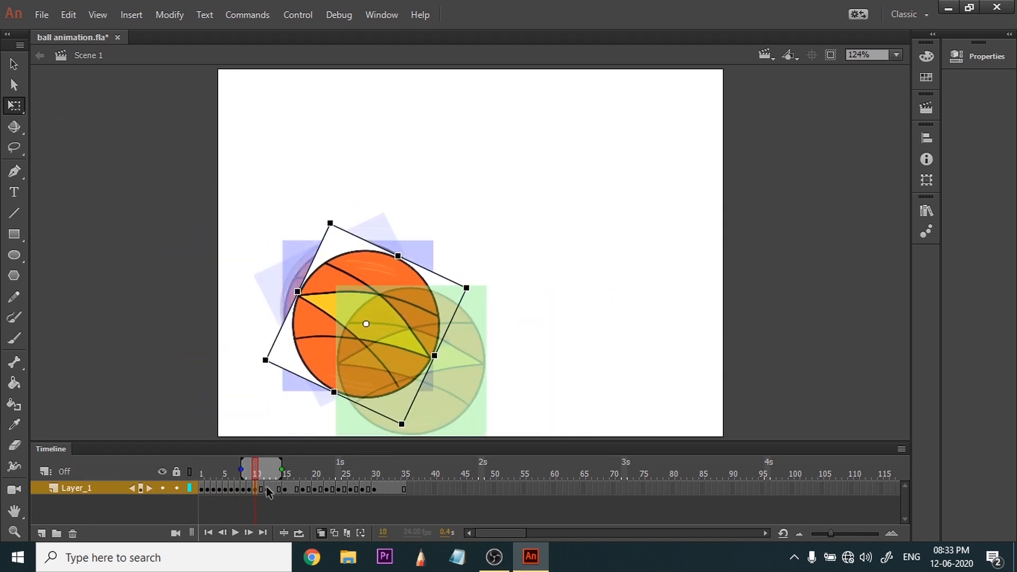
pyautogui.moveTo(419, 318); pyautogui.dragTo(431, 331)
pyautogui.moveTo(515, 357); pyautogui.dragTo(481, 290)
pyautogui.press('Return')
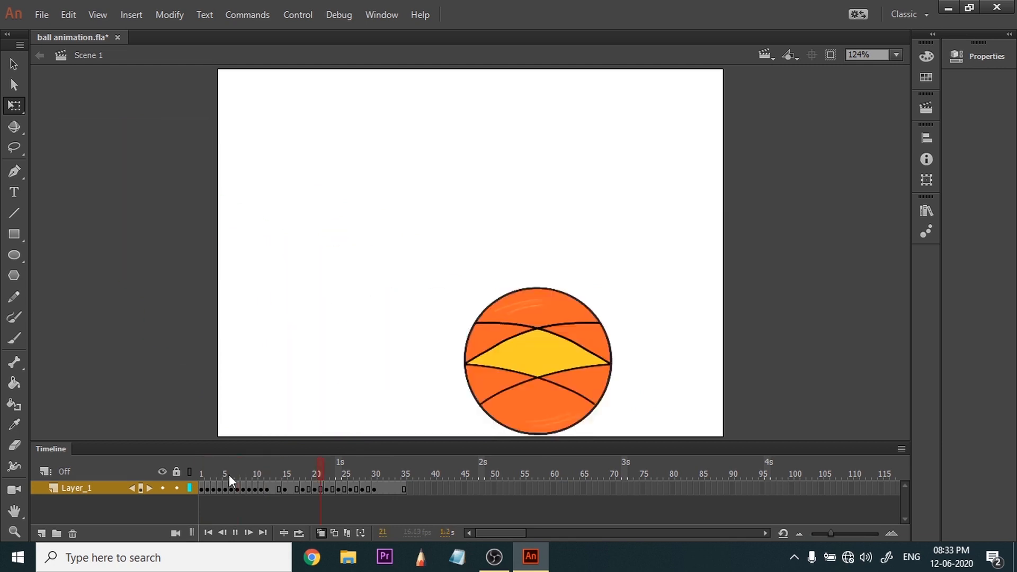
# Insert keyframes at frames 13 and 14, squash the ball slightly against the floor, and rotate it clockwise
pyautogui.click(284, 487)
pyautogui.click(437, 345)
pyautogui.click(450, 376)
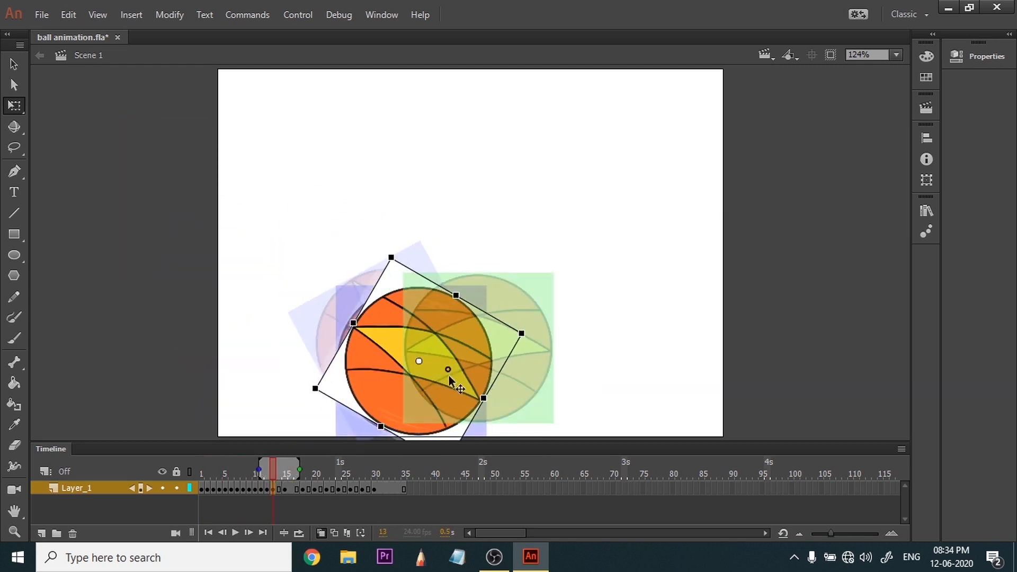
pyautogui.moveTo(410, 288)
pyautogui.mouseDown()
pyautogui.moveTo(413, 302)
pyautogui.moveTo(413, 291)
pyautogui.mouseUp()
pyautogui.click(277, 473)
pyautogui.click(413, 371)
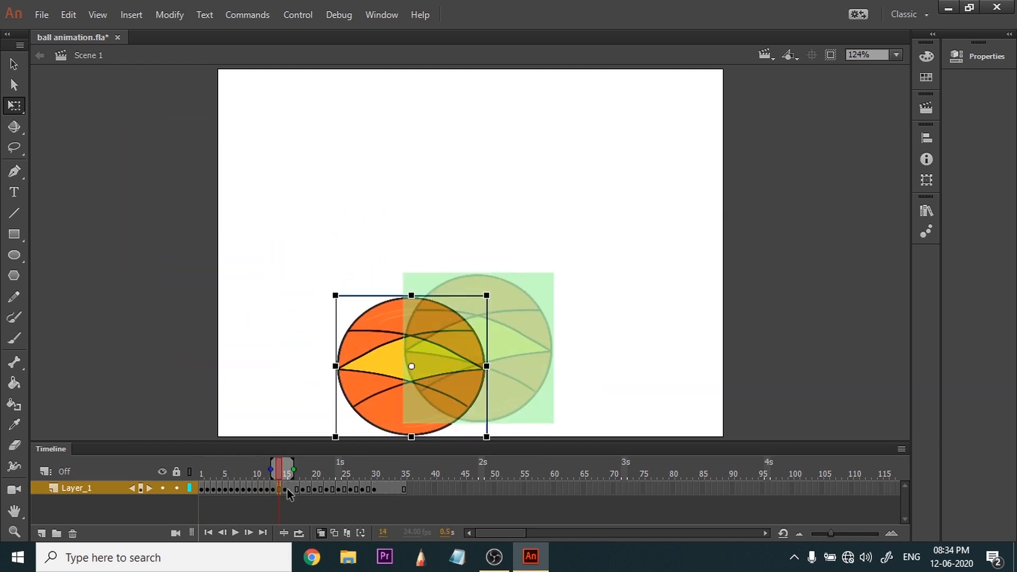
pyautogui.moveTo(492, 288); pyautogui.dragTo(516, 294)
# Rotate the ball in frame 15 and add keyframes at frames 16 and 17, moving and rotating the ball further right
pyautogui.click(291, 472)
pyautogui.moveTo(561, 428); pyautogui.dragTo(585, 393)
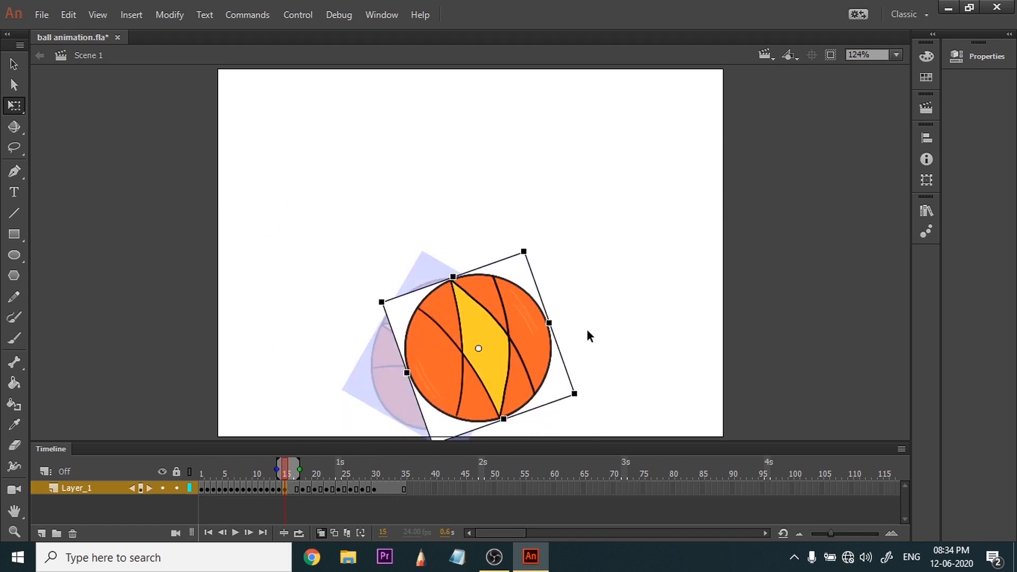
pyautogui.moveTo(525, 313); pyautogui.dragTo(541, 315)
pyautogui.click(296, 488)
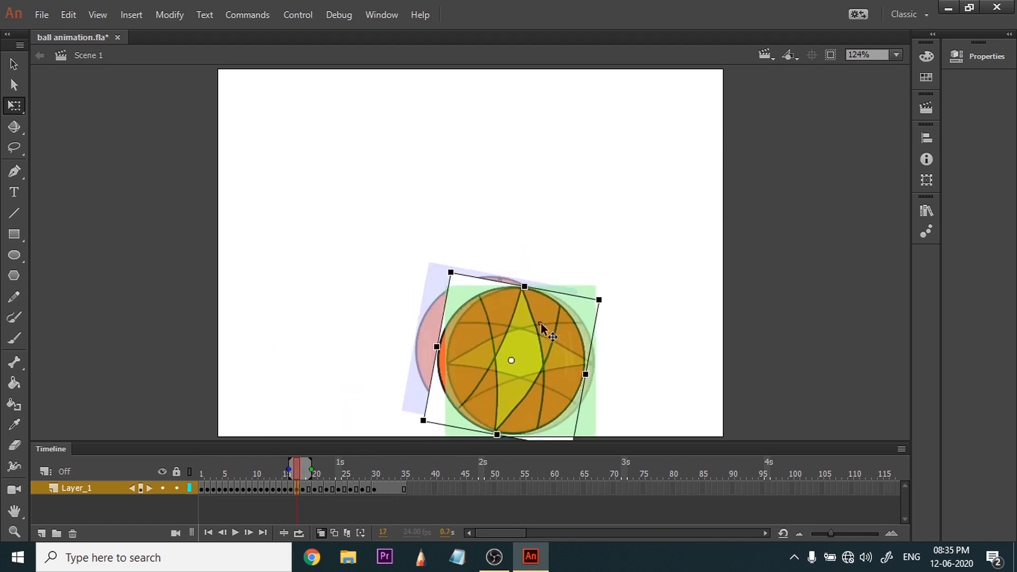
# Rotate the ball in frame 18 and add a keyframe at frame 19 with the ball shifted right and rotated further
pyautogui.click(303, 488)
pyautogui.moveTo(596, 435); pyautogui.dragTo(631, 305)
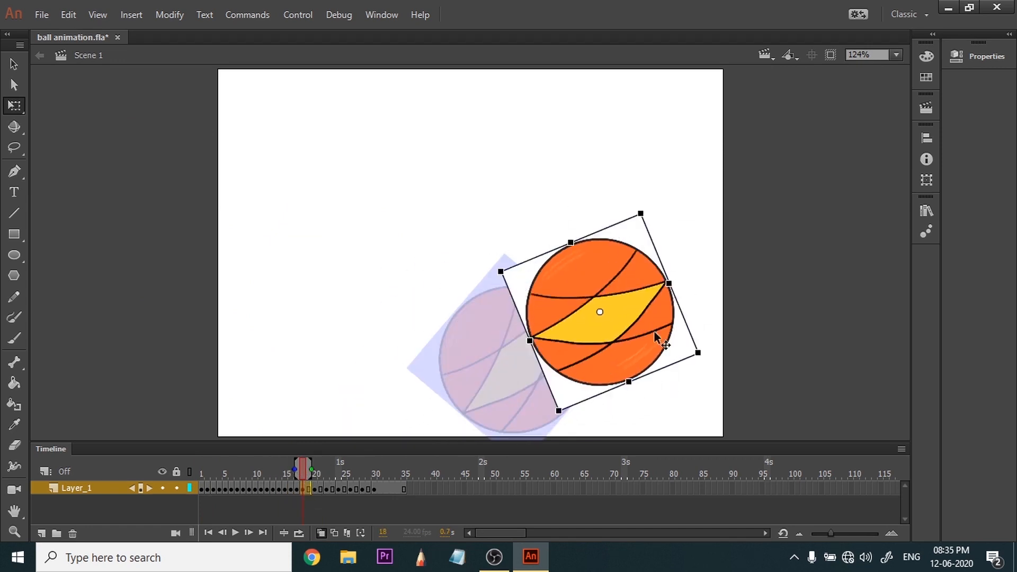
pyautogui.press(',')
pyautogui.press('.')
pyautogui.press('.')
pyautogui.moveTo(569, 396); pyautogui.dragTo(562, 418)
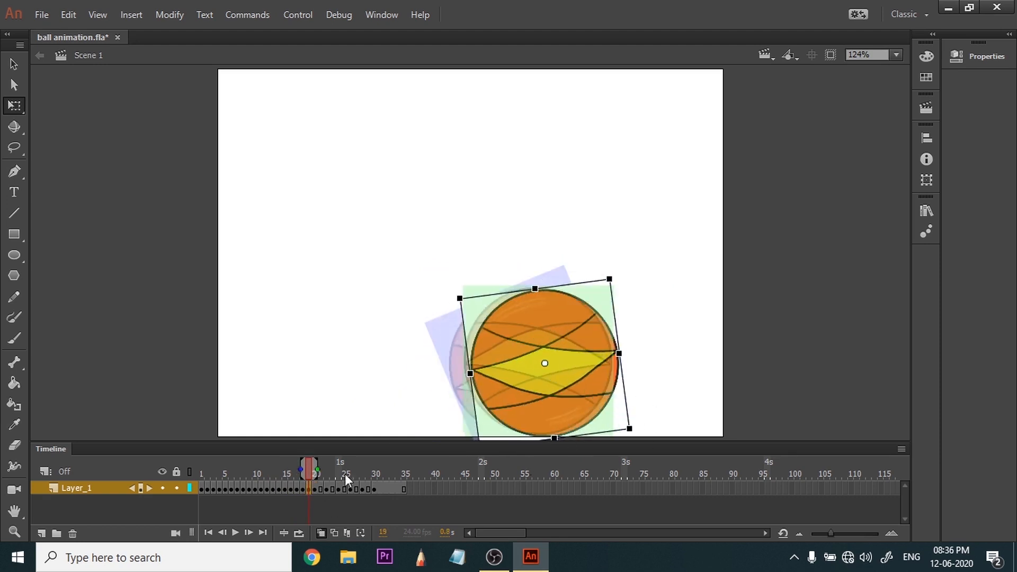
# Move the ball slightly right in frame 20, rotate it, and compare it with frame 19
pyautogui.click(310, 469)
pyautogui.moveTo(310, 469); pyautogui.dragTo(316, 468)
pyautogui.moveTo(618, 390); pyautogui.dragTo(564, 405)
pyautogui.click(310, 490)
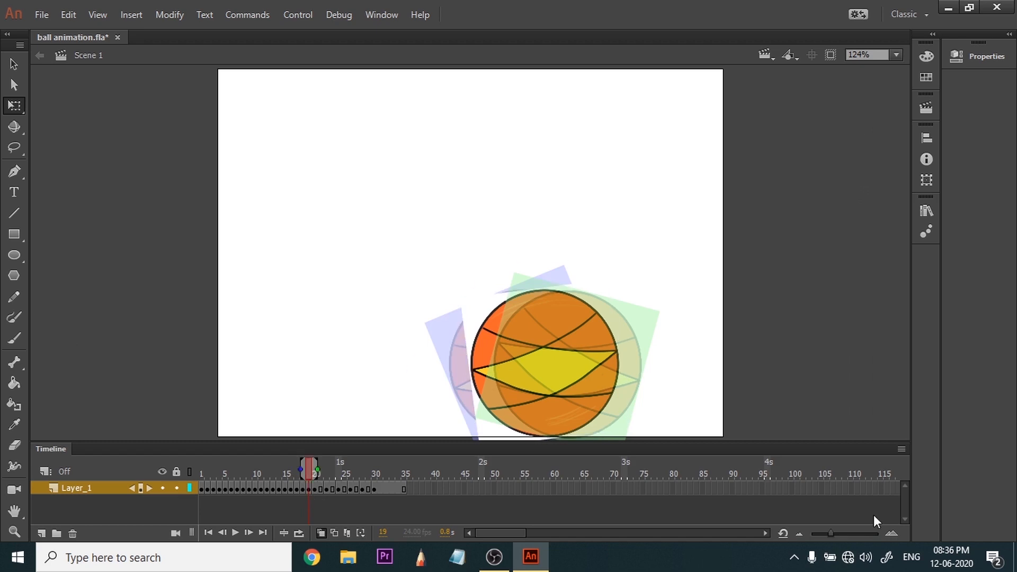
# Move the ball right and rotate it in frames 22 and 23 so it keeps rolling along the floor
pyautogui.click(892, 533)
pyautogui.moveTo(477, 477); pyautogui.dragTo(527, 482)
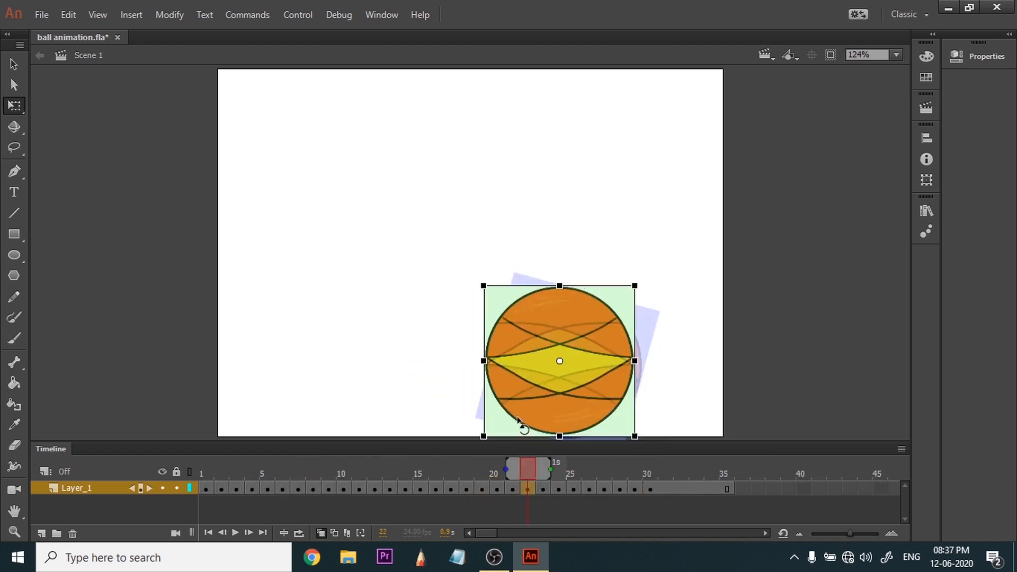
pyautogui.click(543, 487)
pyautogui.moveTo(659, 286); pyautogui.dragTo(695, 334)
pyautogui.click(602, 391)
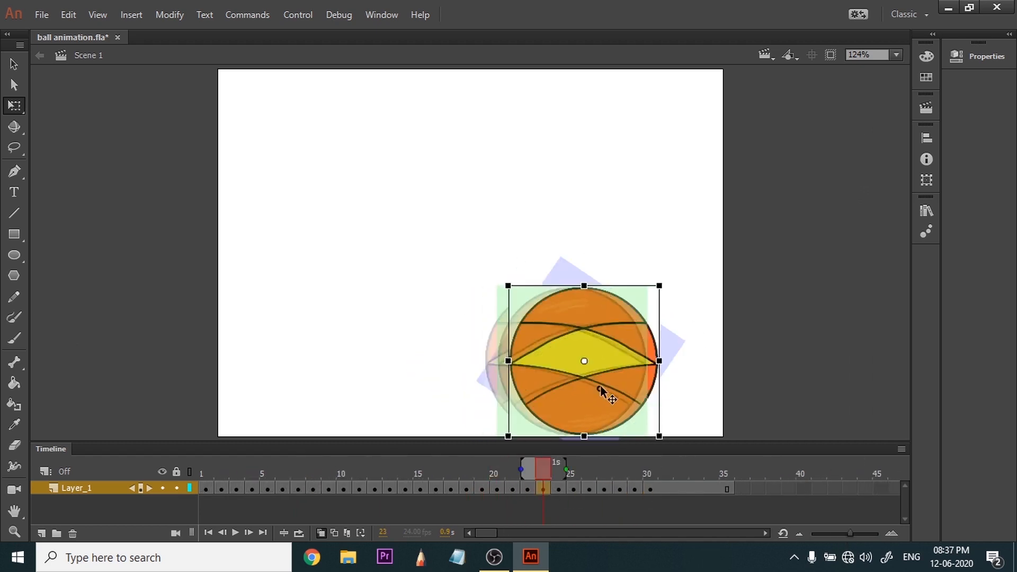
# Move the ball further right in frame 24 and rotate it to continue the roll
pyautogui.click(559, 488)
pyautogui.moveTo(647, 286); pyautogui.dragTo(595, 266)
pyautogui.click(632, 371)
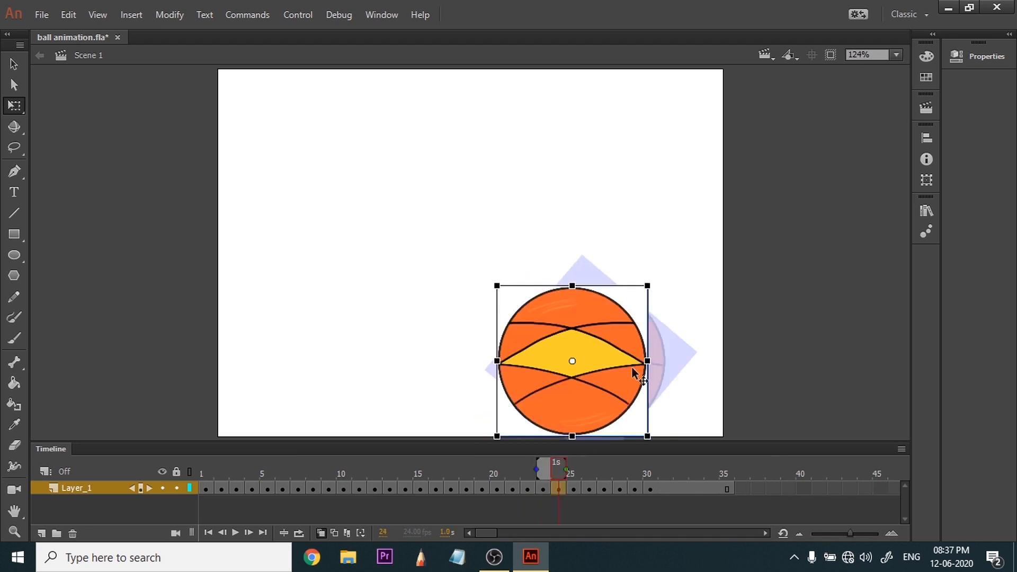
pyautogui.moveTo(647, 286); pyautogui.dragTo(596, 265)
pyautogui.press('.')
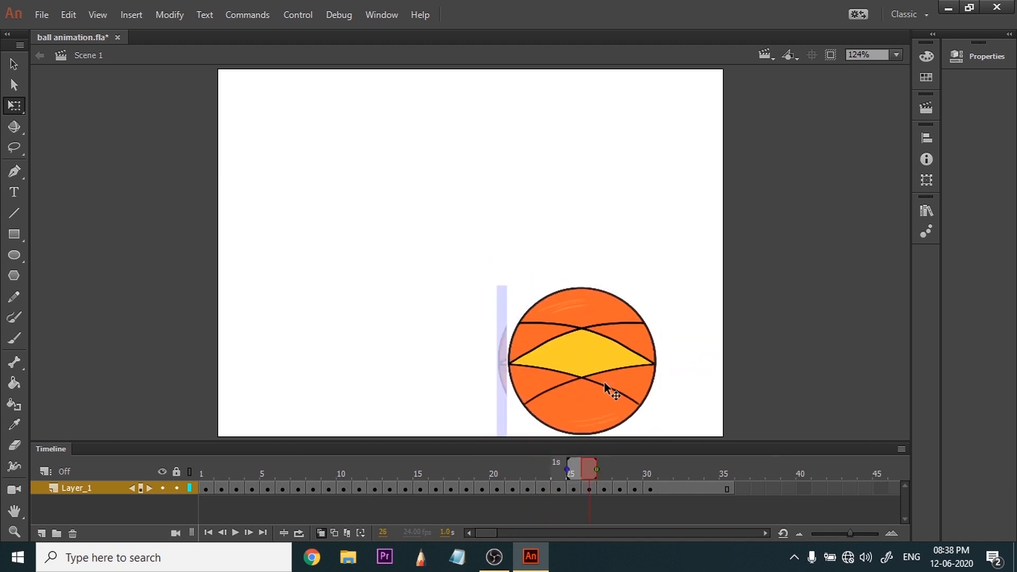
pyautogui.click(642, 411)
pyautogui.moveTo(642, 411); pyautogui.dragTo(676, 402)
pyautogui.hotkey('ctrl', 'z')
pyautogui.click(605, 488)
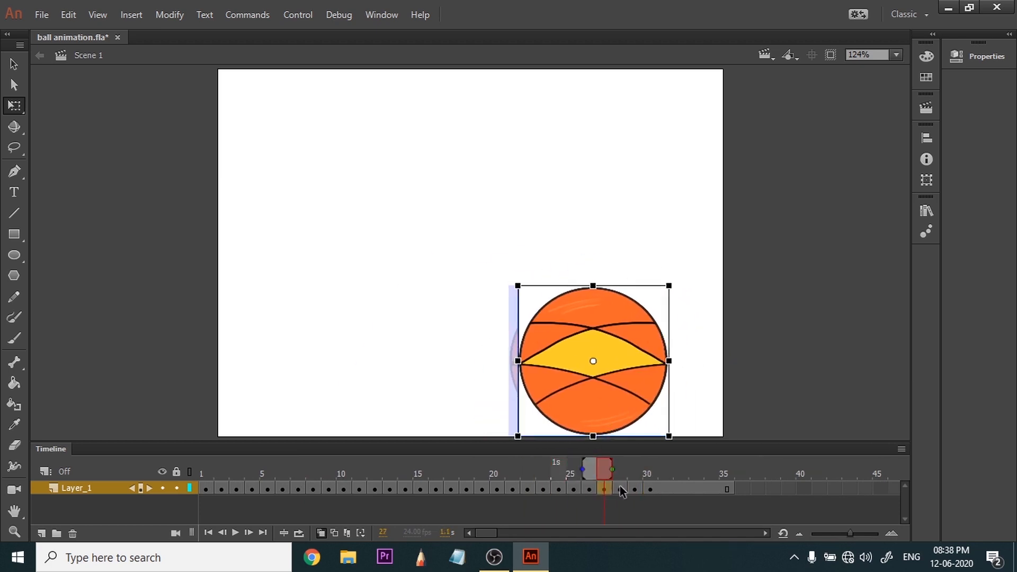
# Rotate the ball in frame 25 to follow frame 24, and play back the animation to check the roll
pyautogui.click(559, 472)
pyautogui.click(610, 361)
pyautogui.press('.')
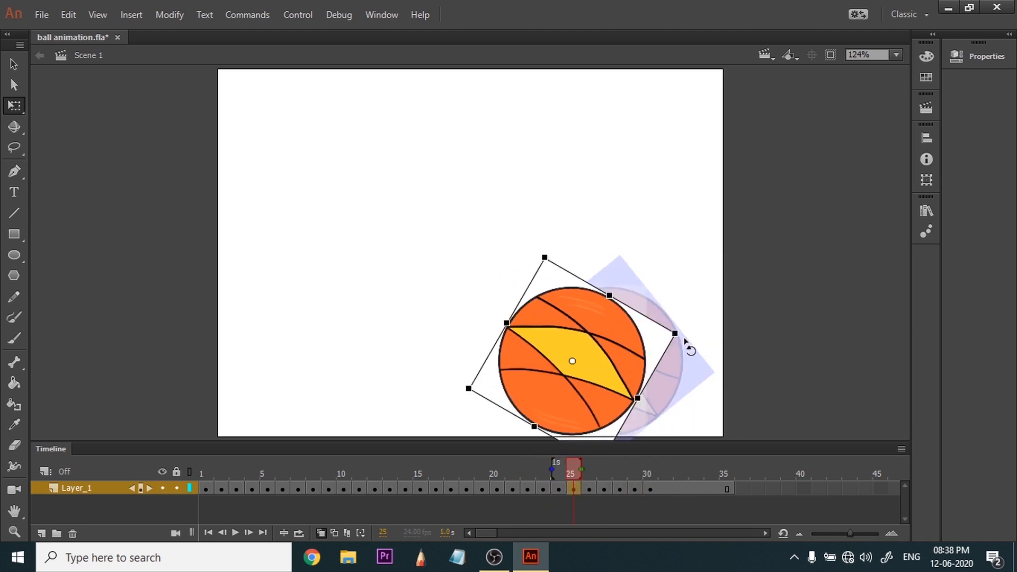
pyautogui.moveTo(689, 347); pyautogui.dragTo(477, 429)
pyautogui.press('Return')
pyautogui.click(523, 465)
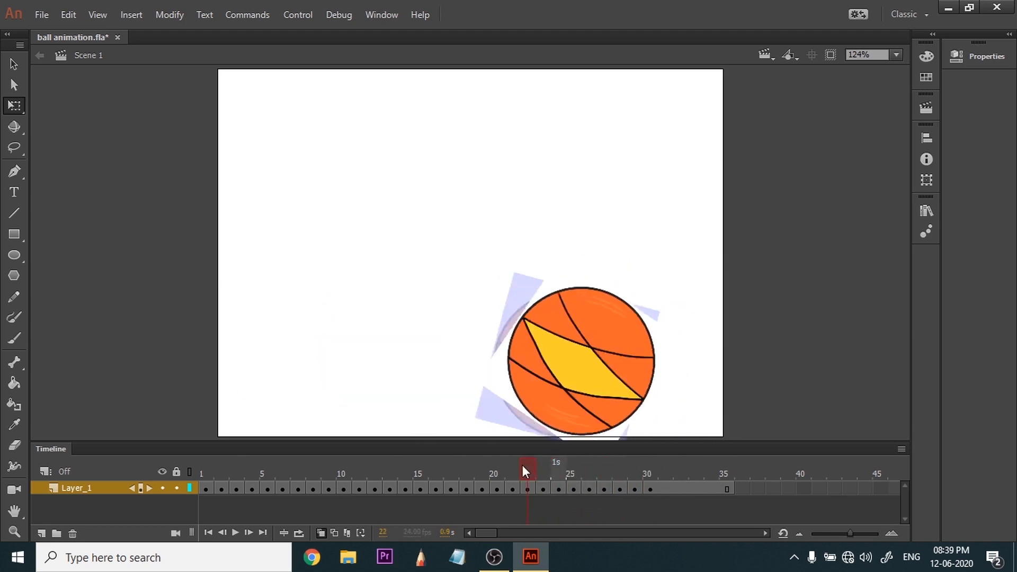
# Move the ball further right in frame 26 and rotate it to continue the roll
pyautogui.moveTo(522, 465); pyautogui.dragTo(589, 472)
pyautogui.click(627, 359)
pyautogui.press('.')
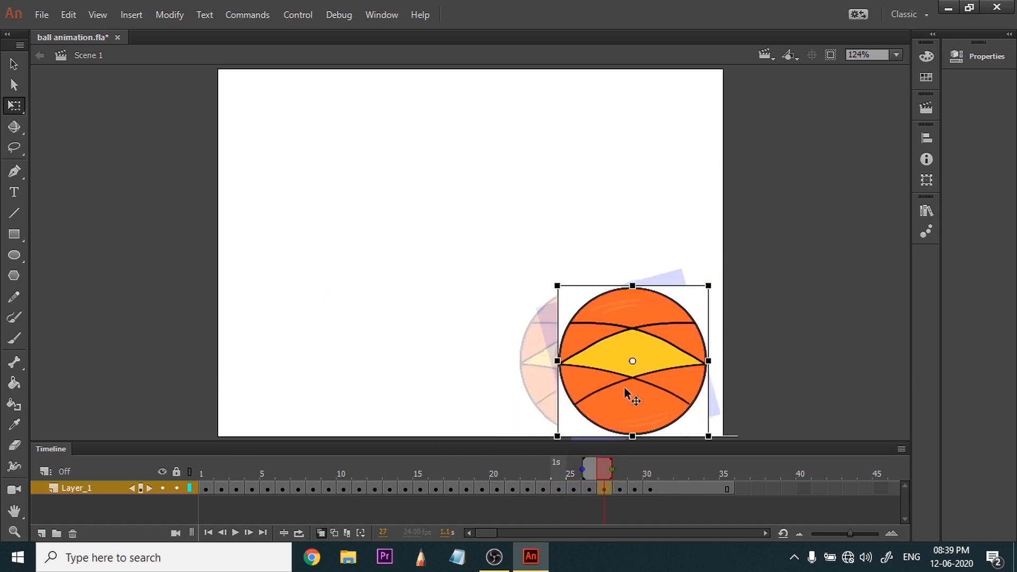
# Shift the ball toward the stage's right edge and rotate it clockwise in frames 27 and 28
pyautogui.press('.')
pyautogui.click(634, 390)
pyautogui.moveTo(712, 282); pyautogui.dragTo(727, 414)
pyautogui.click(616, 467)
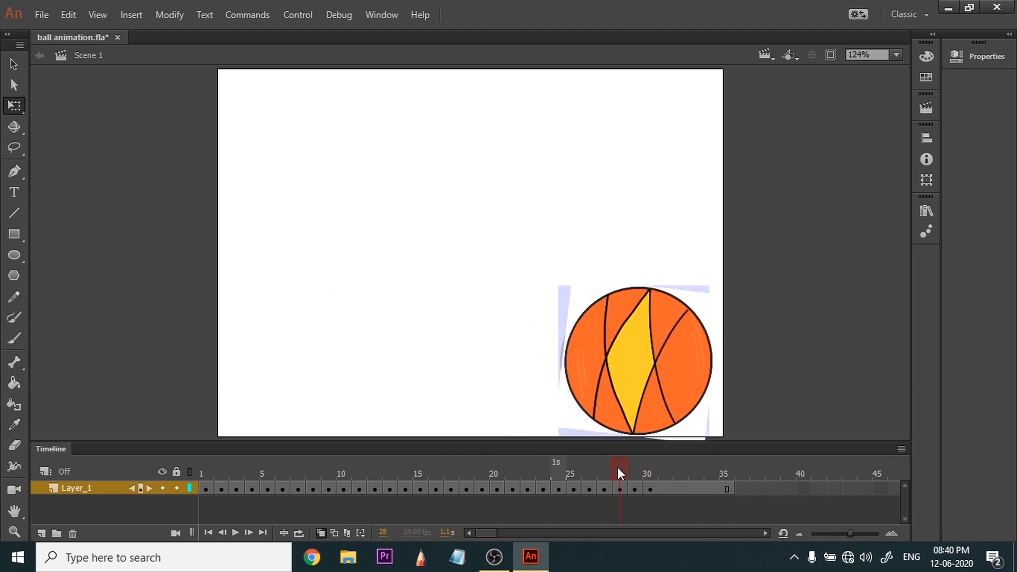
# Move the ball slightly right in frame 29 and rotate it a little further than in frame 28
pyautogui.press('.')
pyautogui.click(643, 357)
pyautogui.moveTo(745, 345); pyautogui.dragTo(776, 329)
# Clear the leftover keyframe at frame 30 so the ball holds its frame 29 pose
pyautogui.press('.')
pyautogui.click(654, 383)
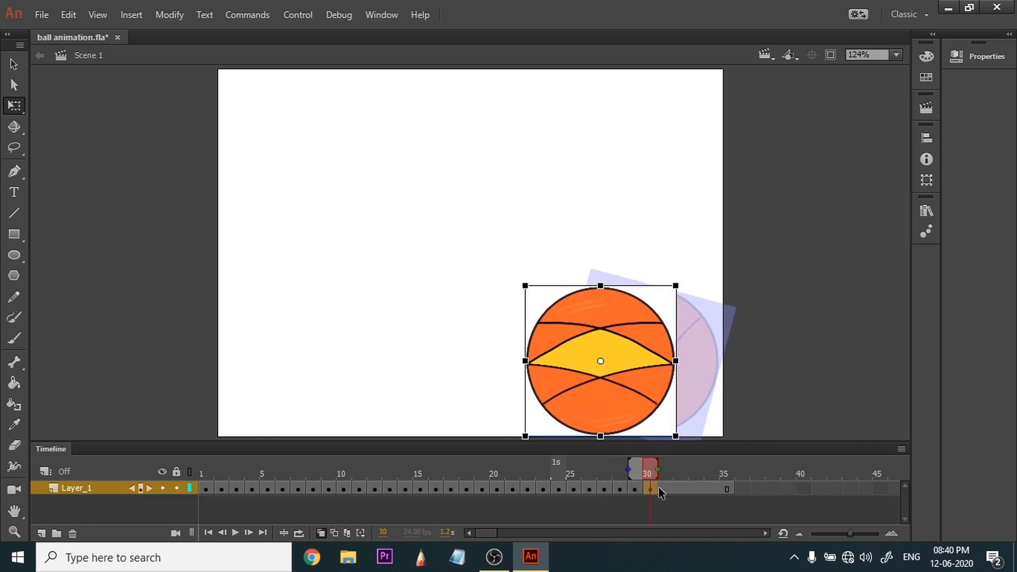
pyautogui.moveTo(679, 439); pyautogui.dragTo(643, 466)
# Return to frame 1, test the movie to watch the finished ball animation, and close the preview window
pyautogui.click(451, 474)
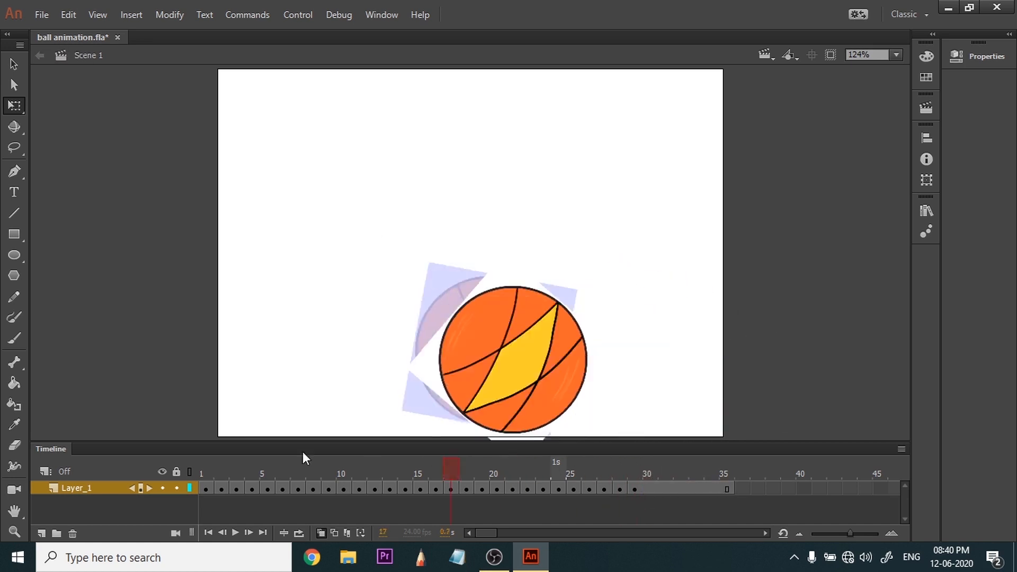
pyautogui.hotkey('shift', ',')
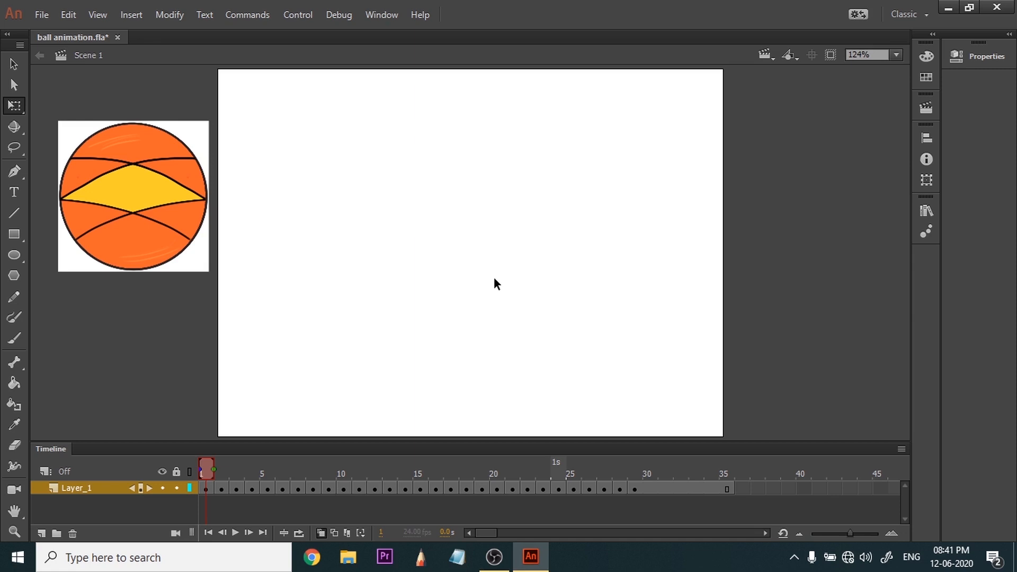
pyautogui.hotkey('ctrl', 'Return')
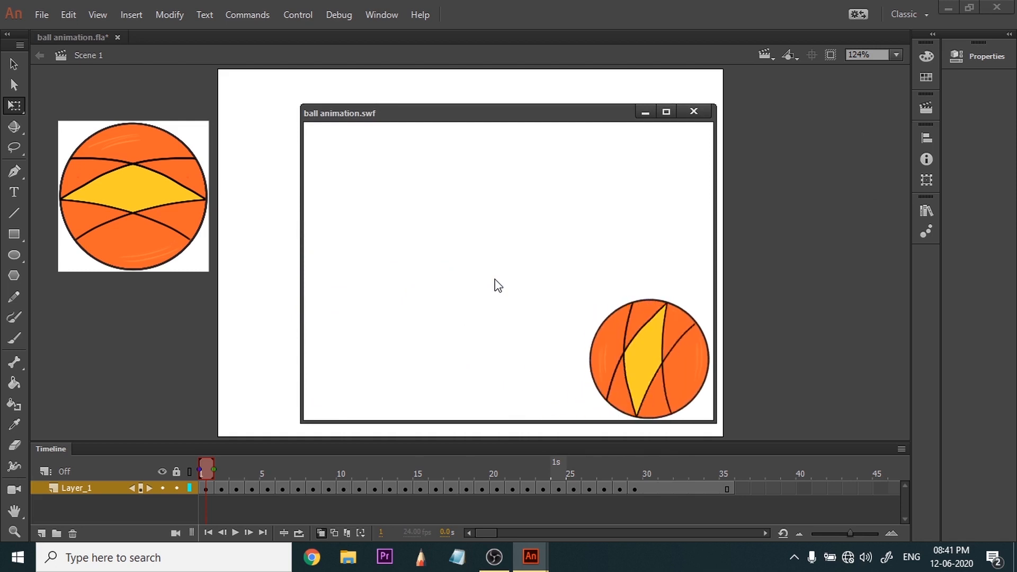
pyautogui.click(694, 112)
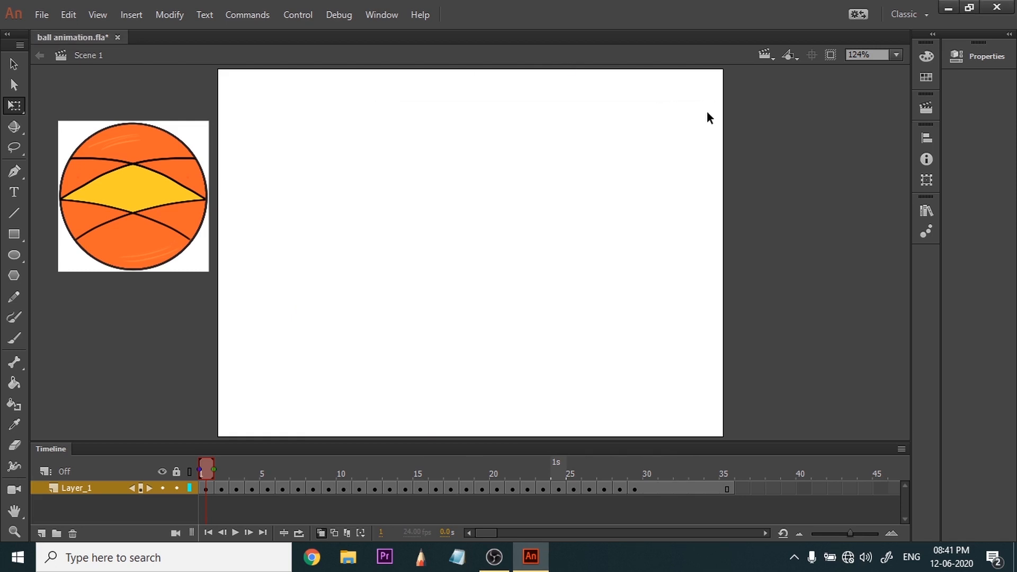